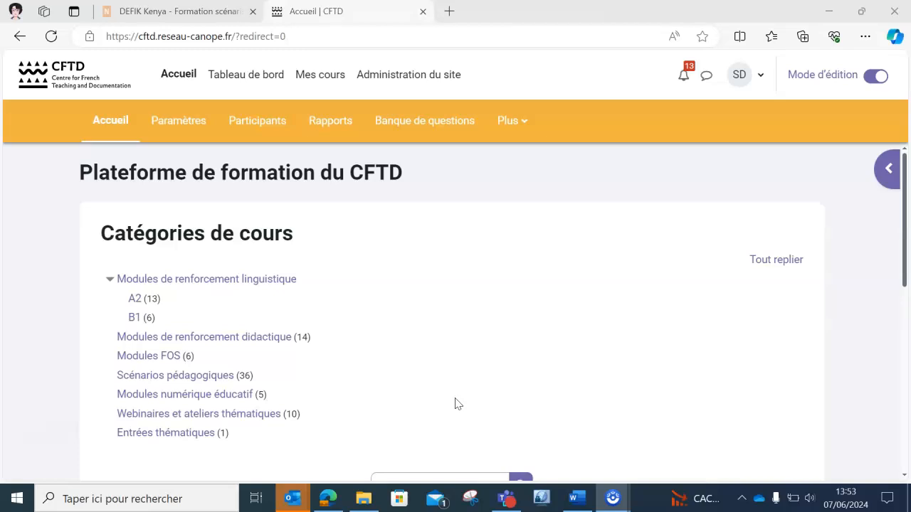
# Open the Modules FOS category and scroll down to the Scénarisation pédagogique course.
pyautogui.click(159, 356)
pyautogui.moveTo(904, 196); pyautogui.dragTo(908, 378)
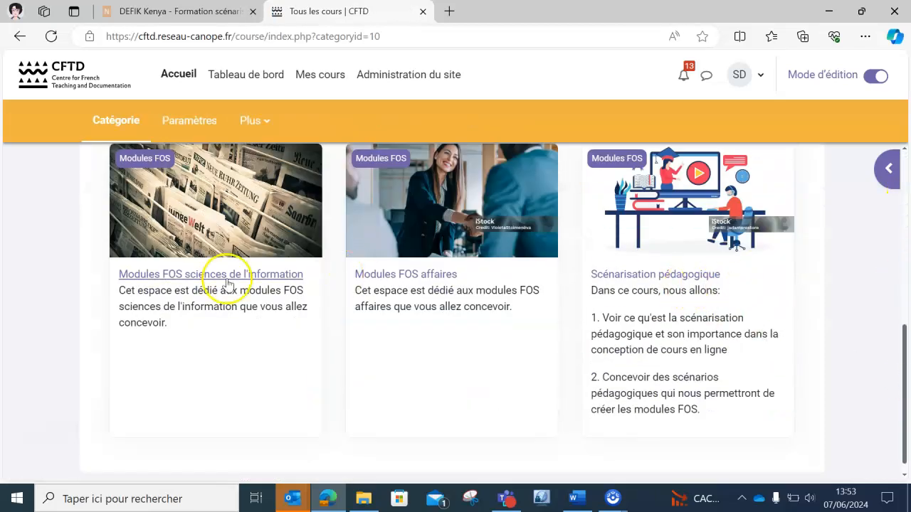
pyautogui.moveTo(898, 398); pyautogui.dragTo(907, 315)
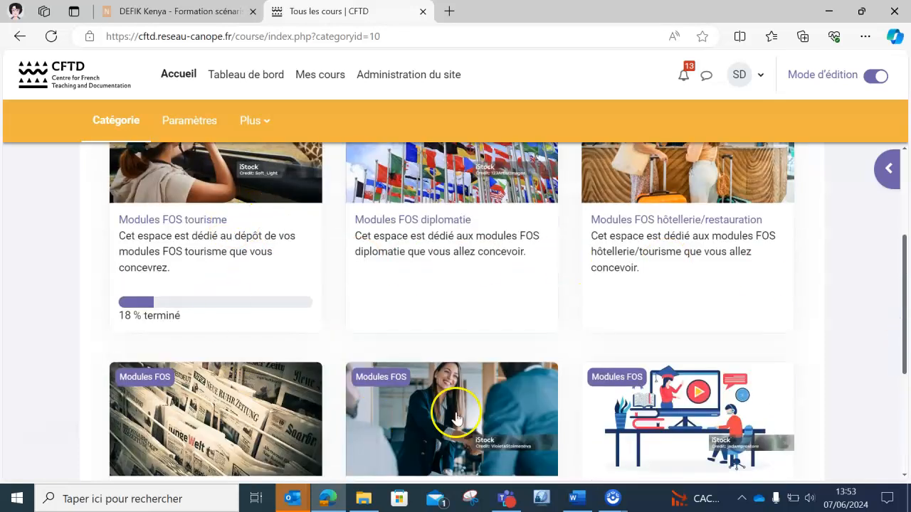
pyautogui.scroll(-3, 907, 267)
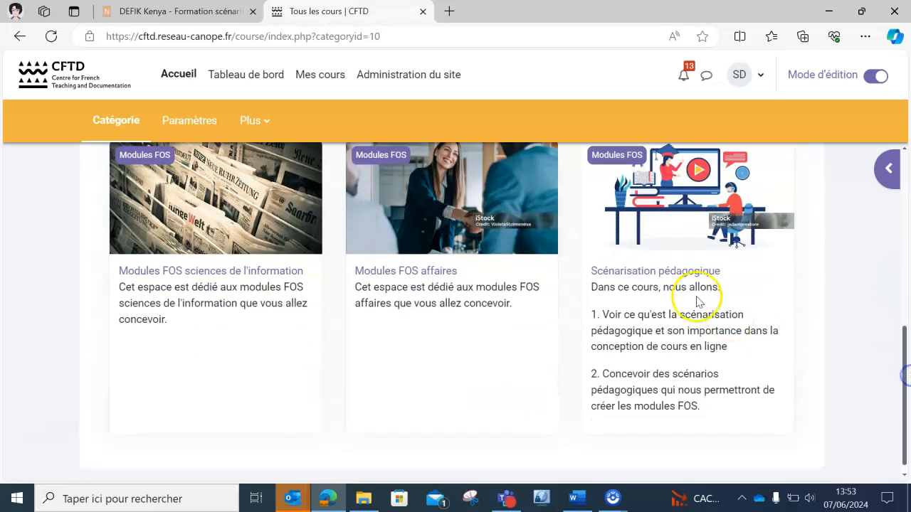
# Open Scénarisation pédagogique, toggle Mode d'édition off and back on, and open the Plus menu.
pyautogui.click(684, 274)
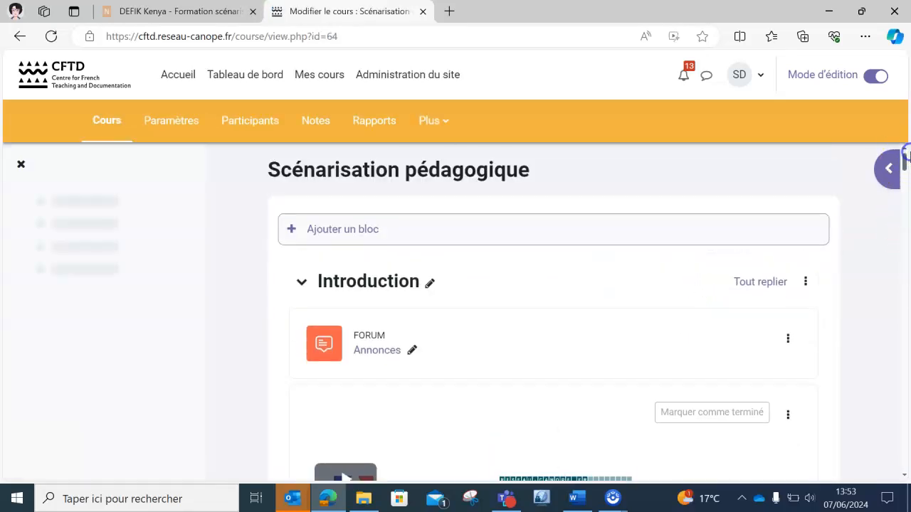
pyautogui.click(874, 77)
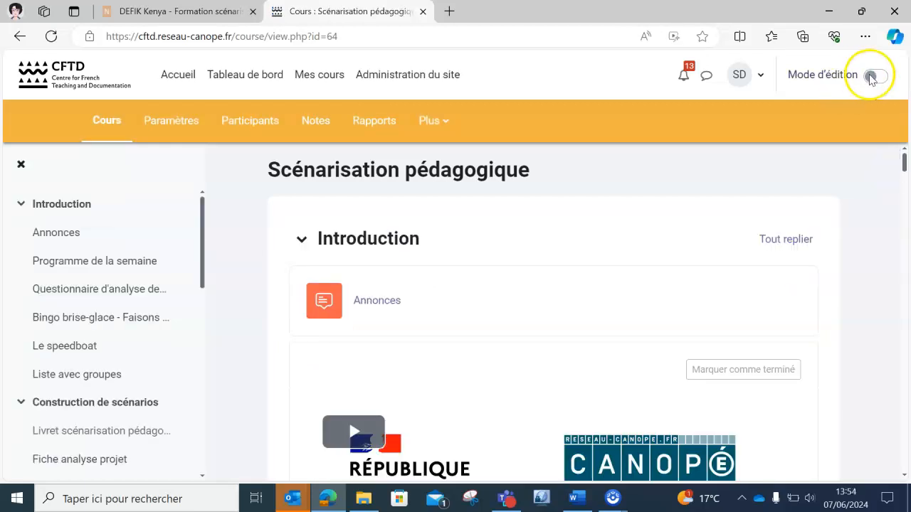
pyautogui.click(879, 77)
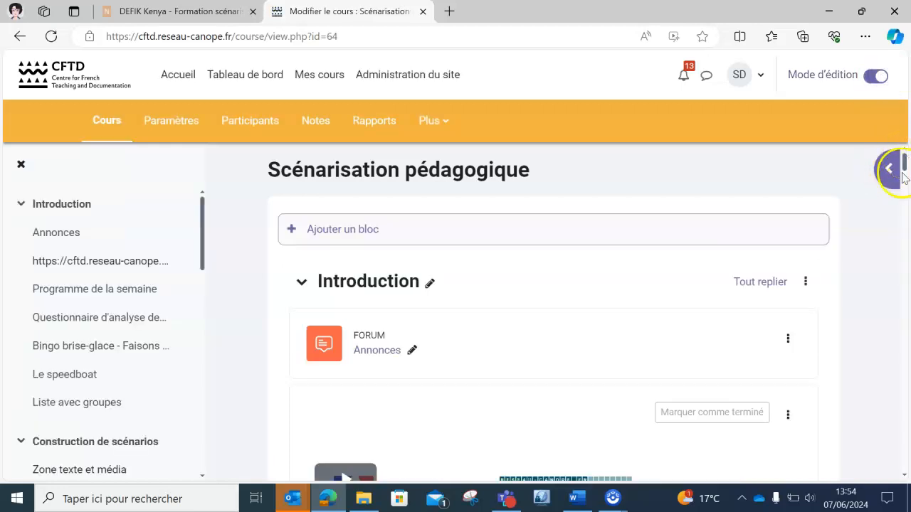
pyautogui.moveTo(906, 161); pyautogui.dragTo(908, 158)
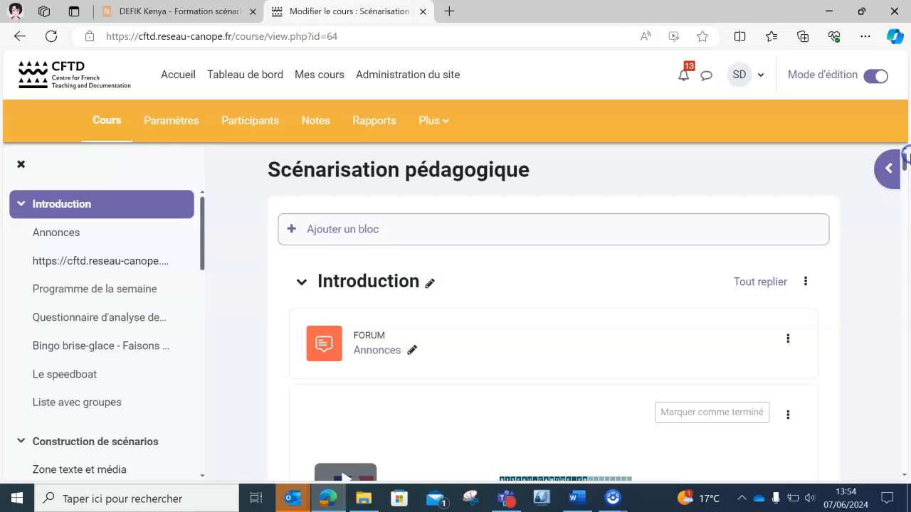
pyautogui.click(439, 123)
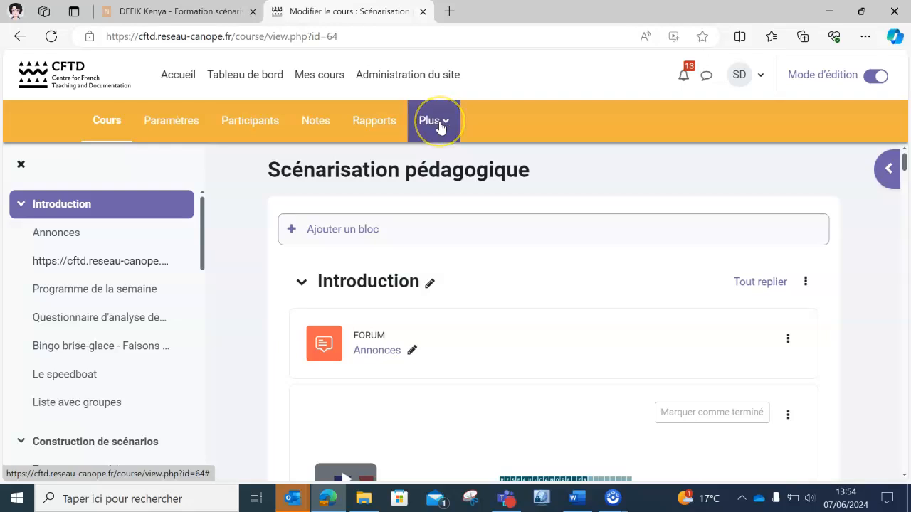
pyautogui.click(438, 123)
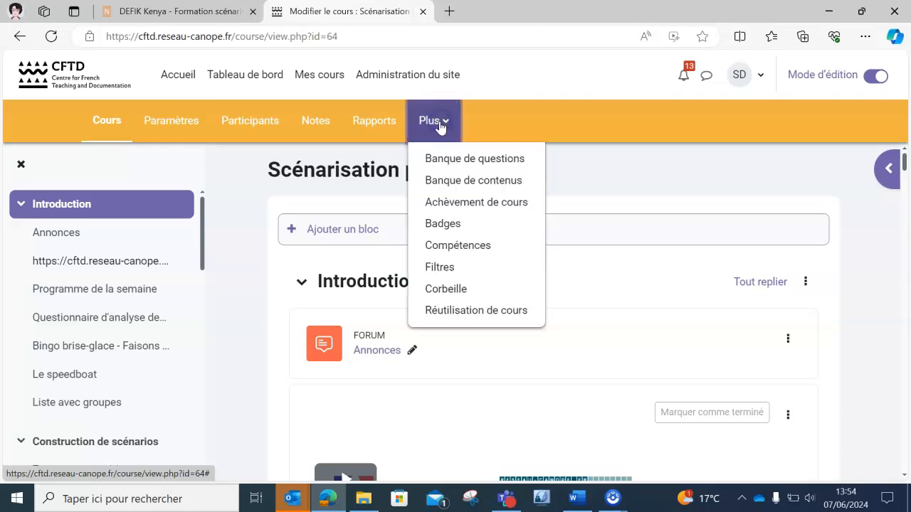
# Go to the Banque de contenus and list the H5P content types down to True/False Question.
pyautogui.click(456, 187)
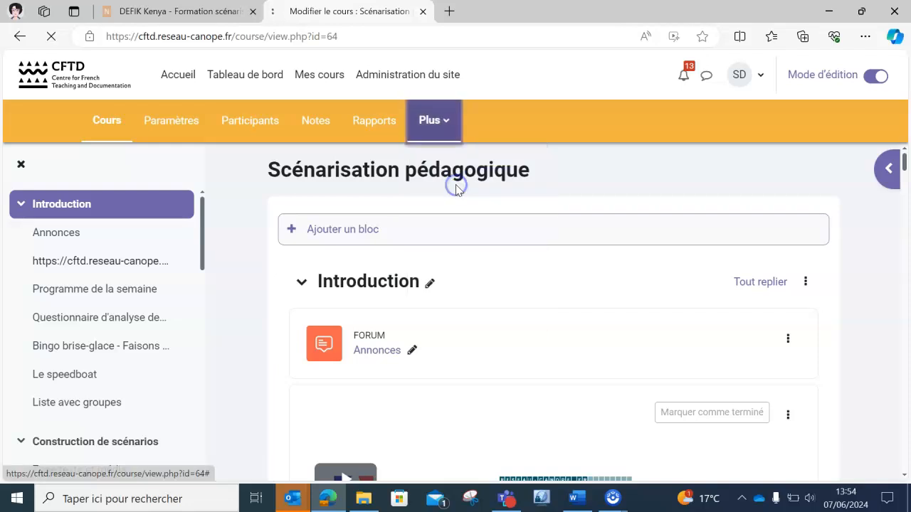
pyautogui.scroll(-1, 905, 242)
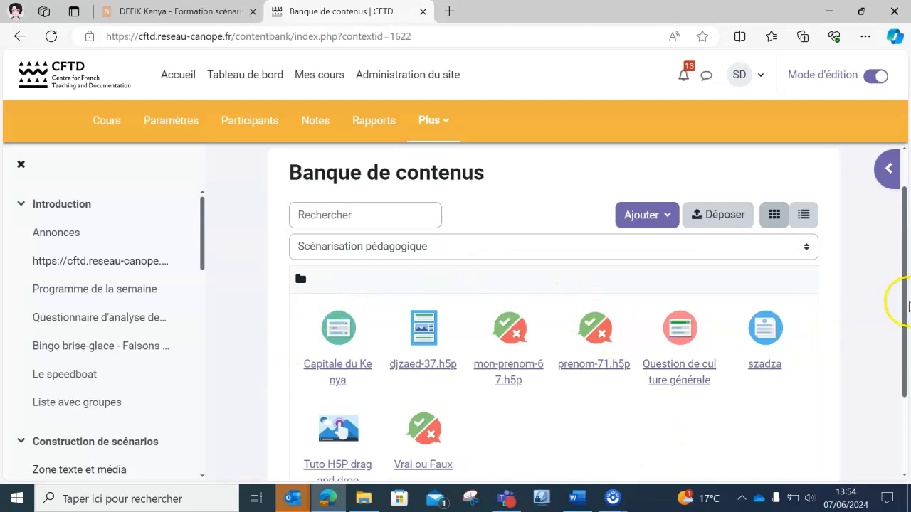
pyautogui.moveTo(908, 302)
pyautogui.mouseDown()
pyautogui.moveTo(908, 345)
pyautogui.moveTo(905, 310)
pyautogui.mouseUp()
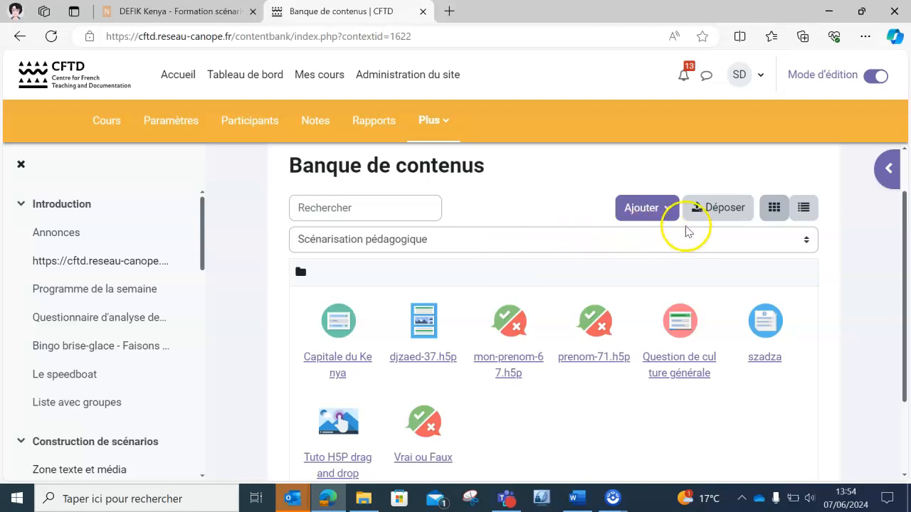
pyautogui.click(649, 207)
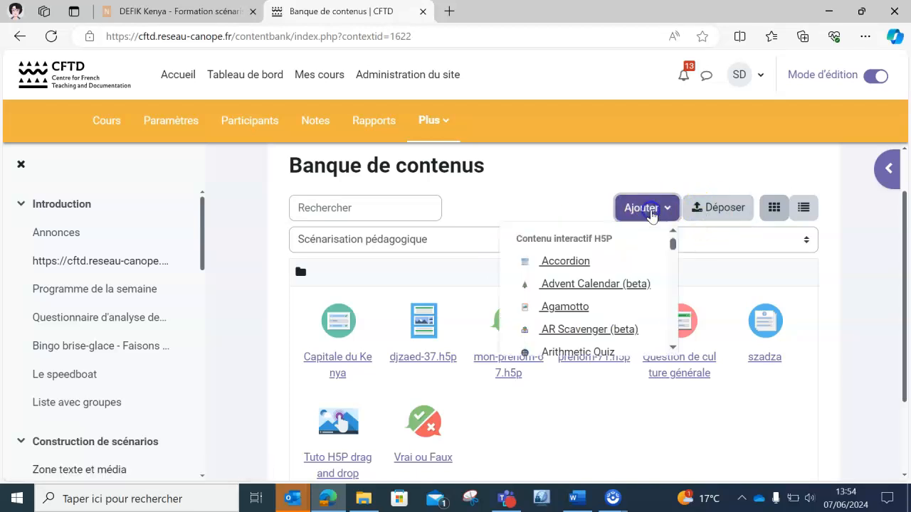
pyautogui.moveTo(671, 240); pyautogui.dragTo(672, 335)
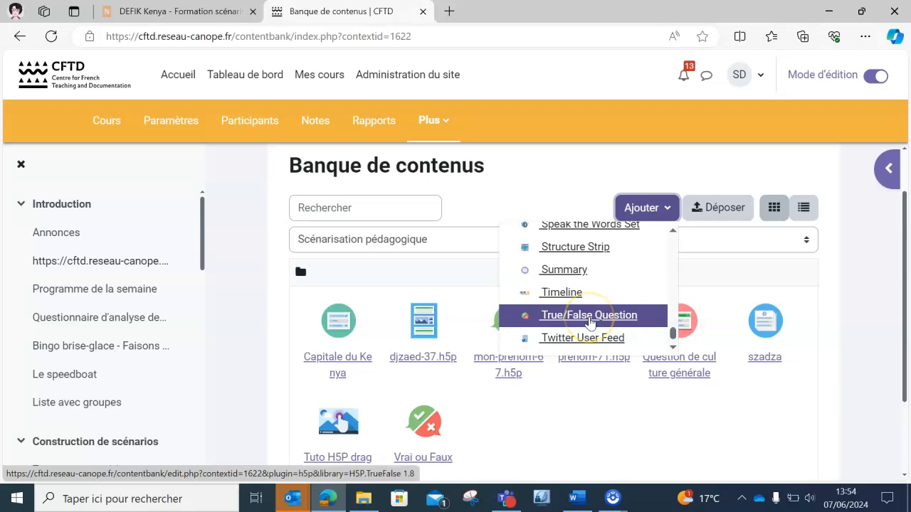
# Create a True/False Question titled 'Activité de culture générale' stating 'La capital de la France est Paris', answer Vrai.
pyautogui.click(589, 318)
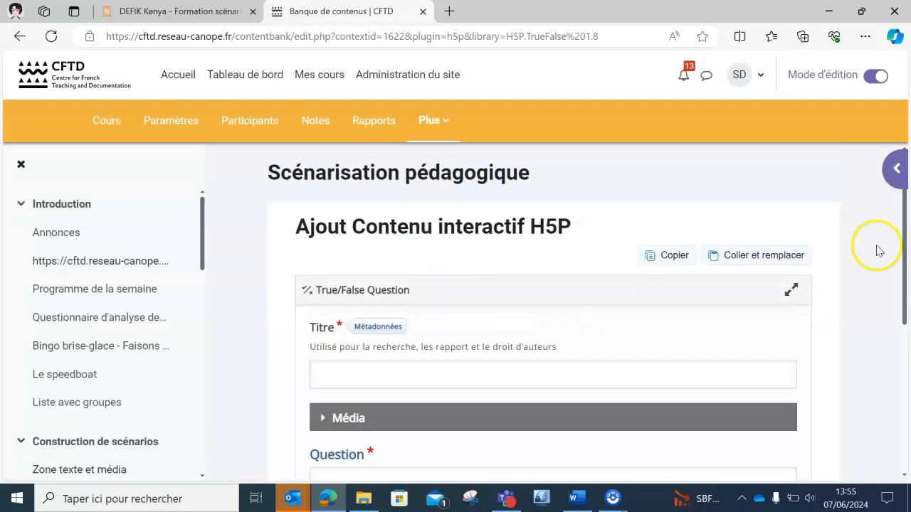
pyautogui.moveTo(907, 249); pyautogui.dragTo(907, 295)
pyautogui.click(640, 274)
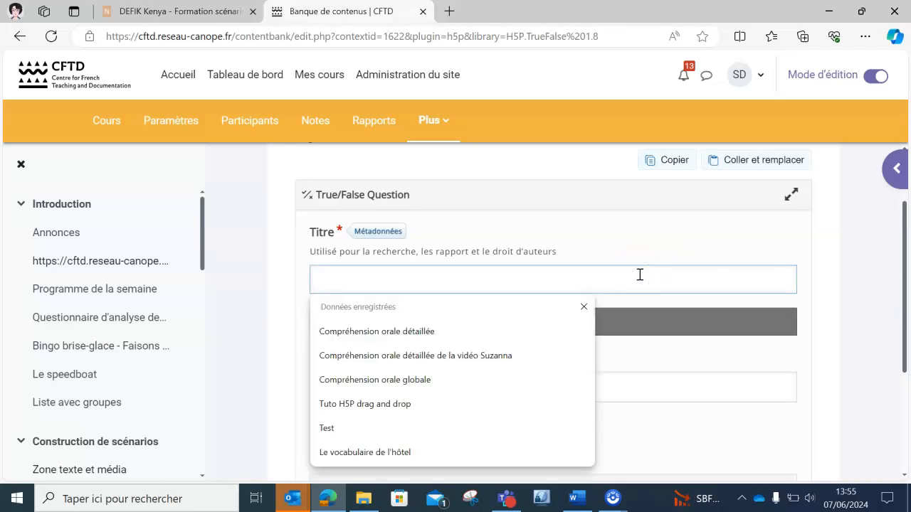
pyautogui.write('QU')
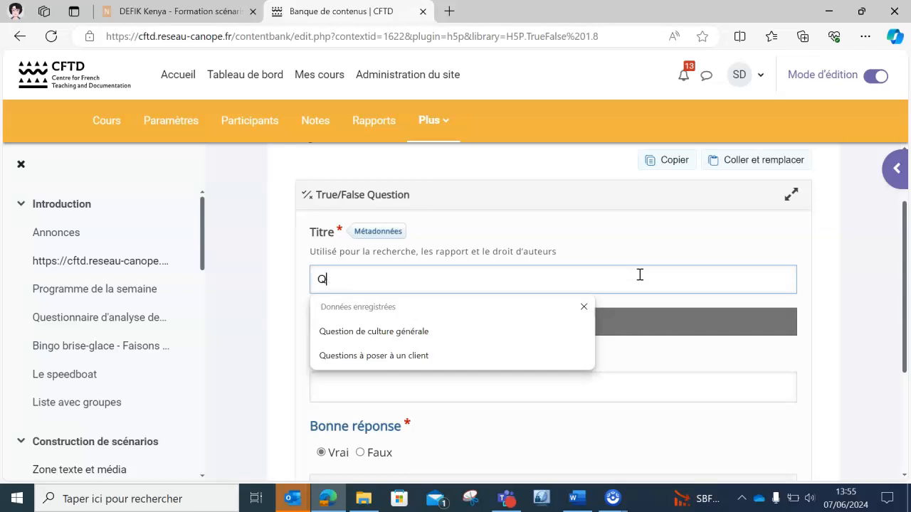
pyautogui.press('BackSpace')
pyautogui.write('Activité de culture génér')
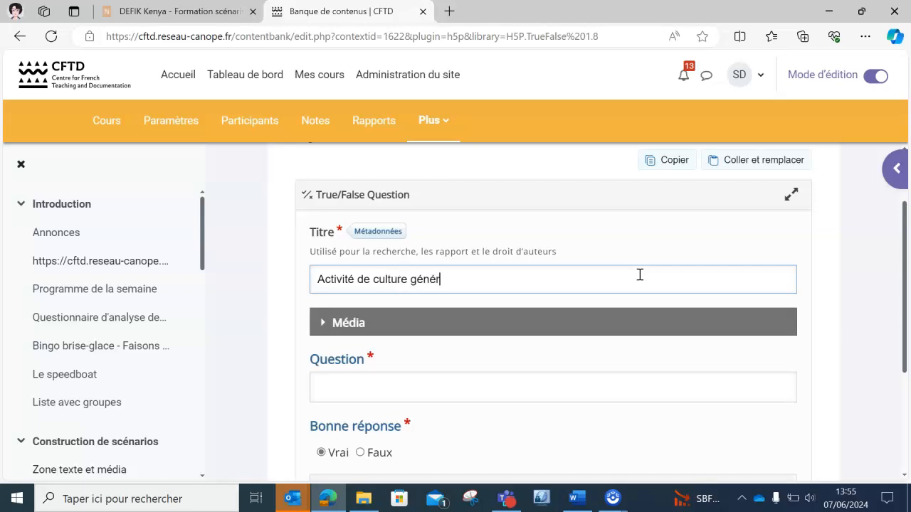
pyautogui.moveTo(905, 246); pyautogui.dragTo(908, 280)
pyautogui.click(656, 322)
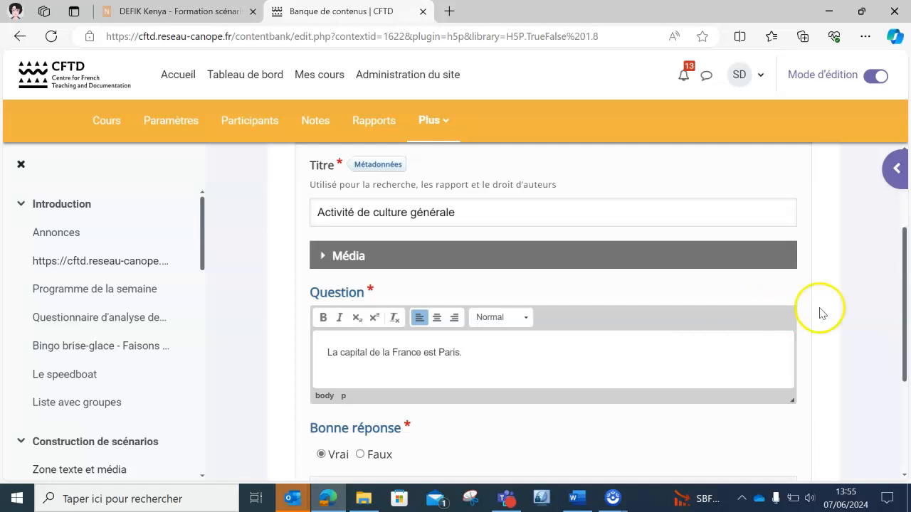
pyautogui.scroll(-2, 819, 309)
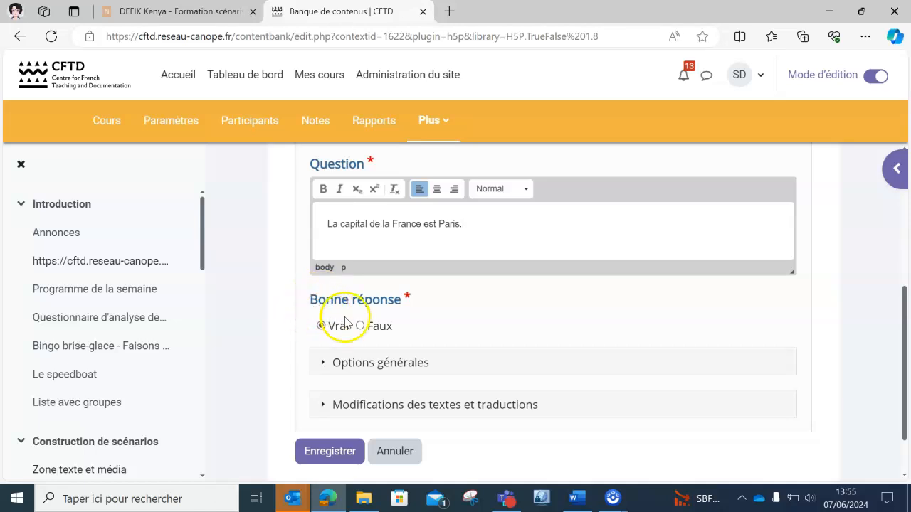
# Expand the general options and enter 'Bravo! C'est la bonne réponse!' as correct-answer feedback.
pyautogui.click(322, 361)
pyautogui.moveTo(904, 294); pyautogui.dragTo(907, 329)
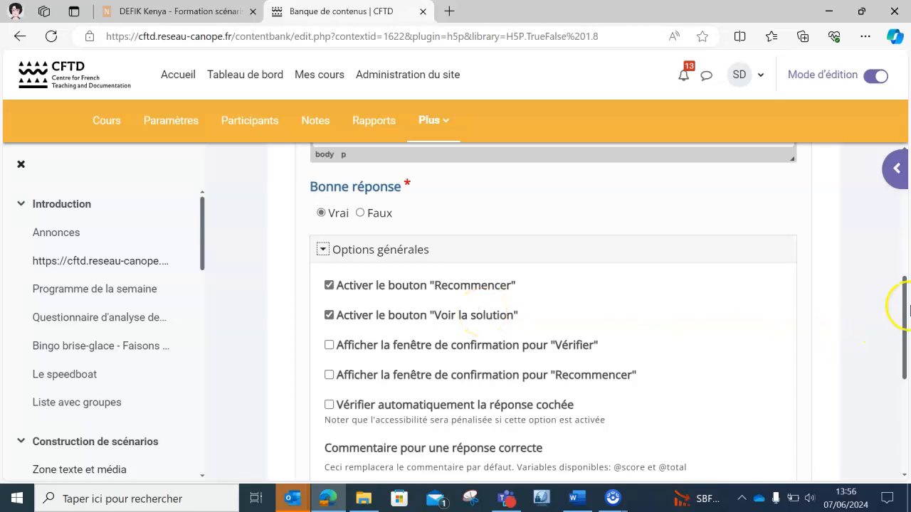
pyautogui.scroll(-2, 905, 306)
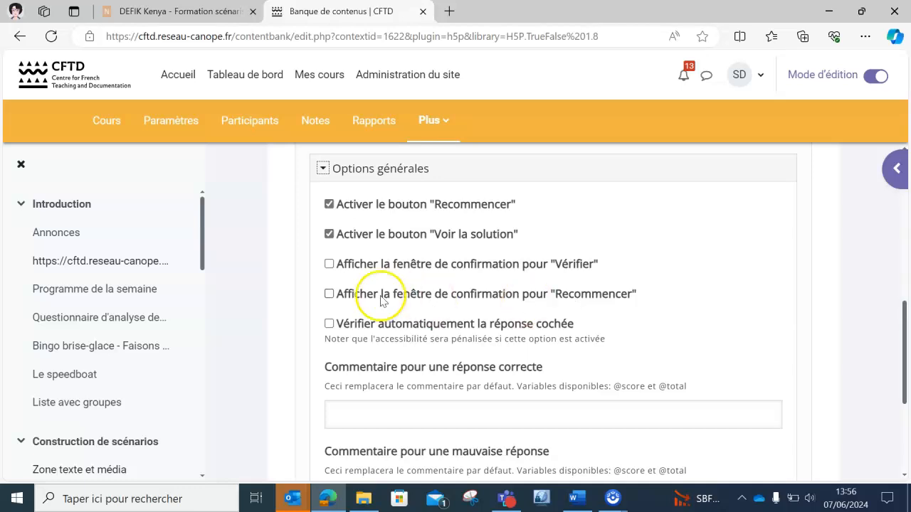
pyautogui.moveTo(909, 344); pyautogui.dragTo(909, 366)
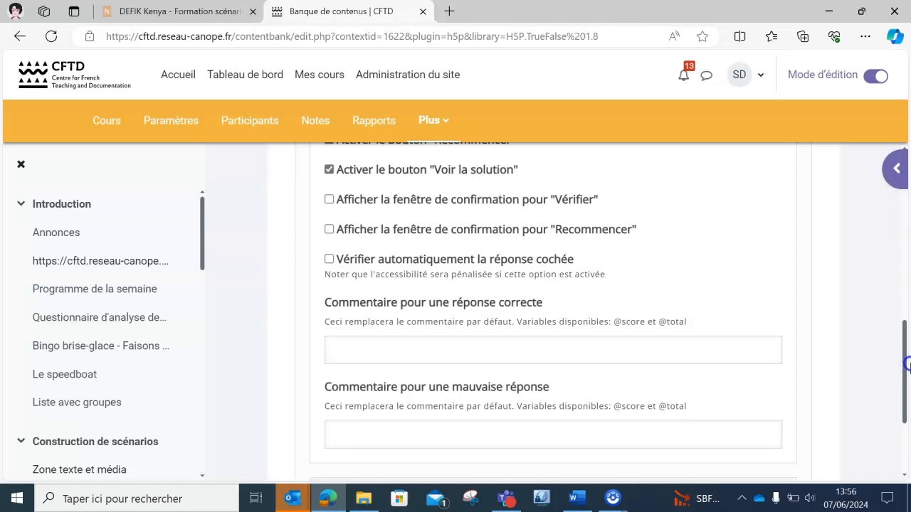
pyautogui.scroll(-1, 508, 278)
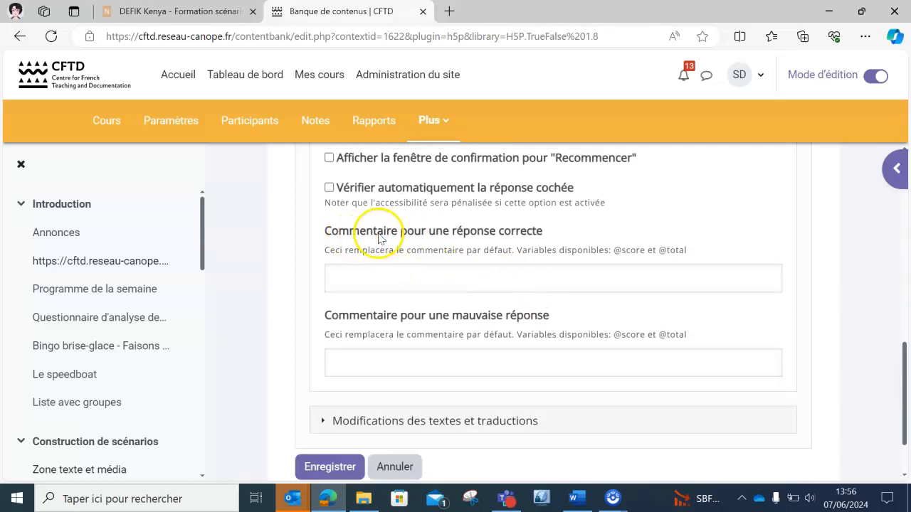
pyautogui.click(503, 277)
pyautogui.write("Bravo! C'est la bonne réponse!")
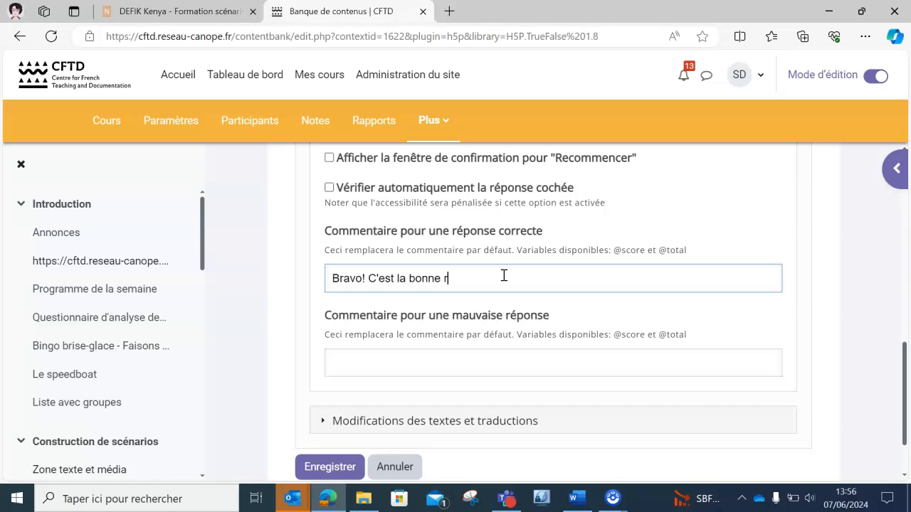
# Enter 'Dommage, essaie encore!' as wrong-answer feedback, rejecting the autofill, and expand 'Modifications des textes et traductions'.
pyautogui.click(471, 360)
pyautogui.write('Dommage')
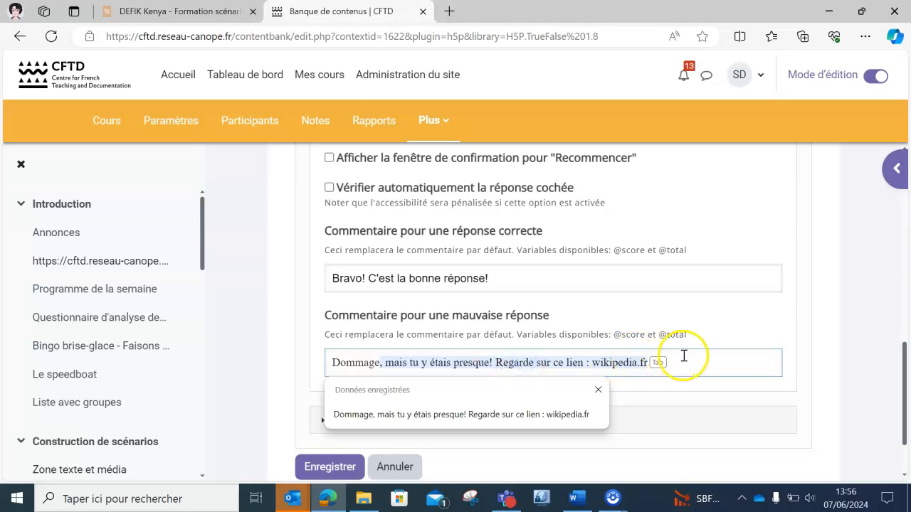
pyautogui.press('BackSpace')
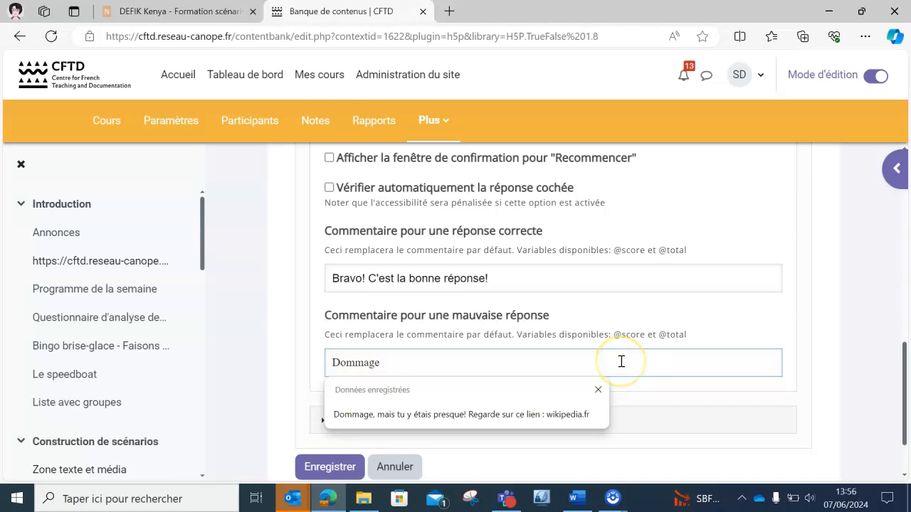
pyautogui.write(', essaie encore!')
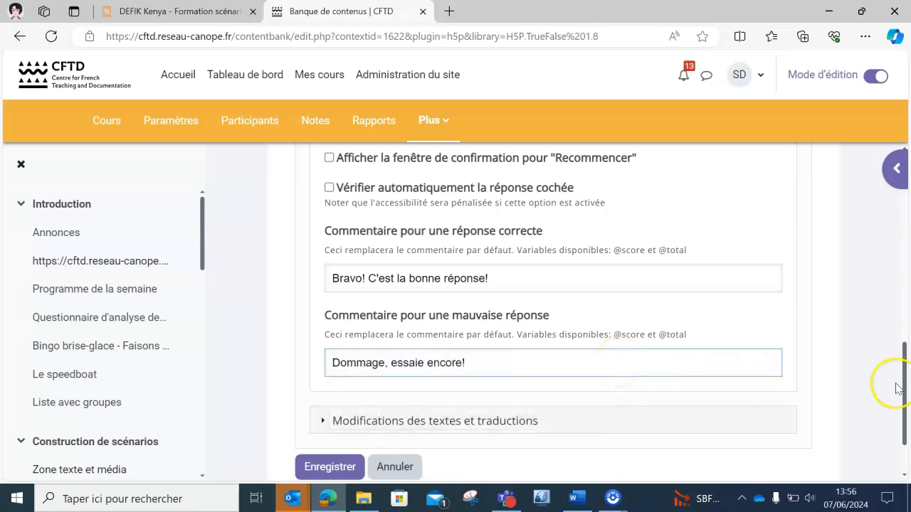
pyautogui.moveTo(895, 377); pyautogui.dragTo(897, 403)
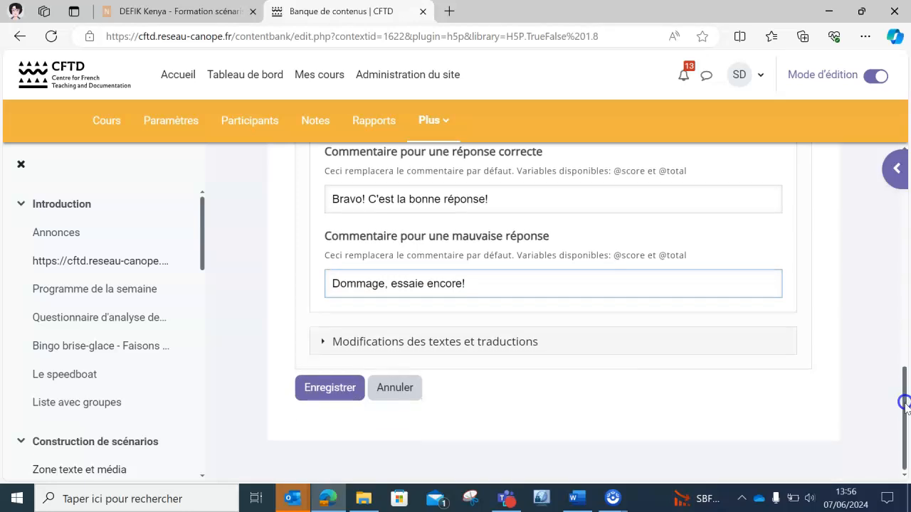
pyautogui.click(322, 341)
# Save the 'Activité de culture générale' question with Enregistrer.
pyautogui.moveTo(904, 367); pyautogui.dragTo(903, 398)
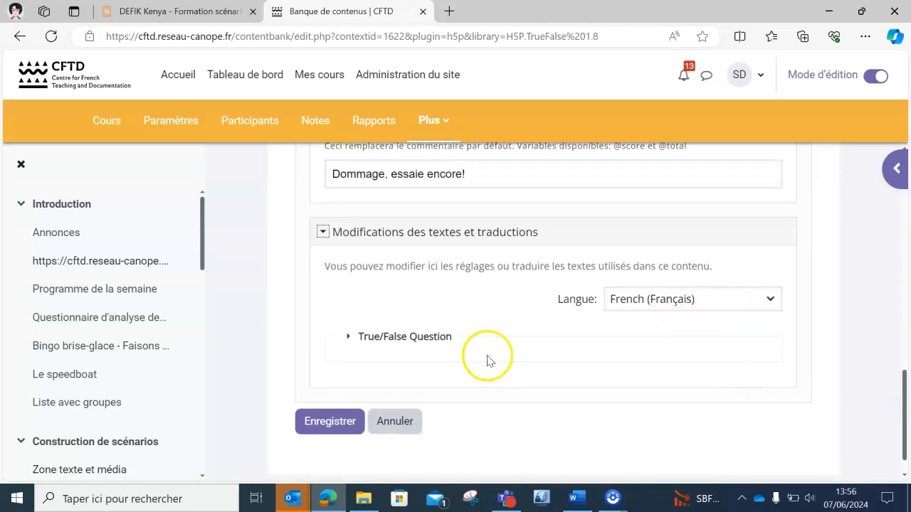
pyautogui.click(329, 422)
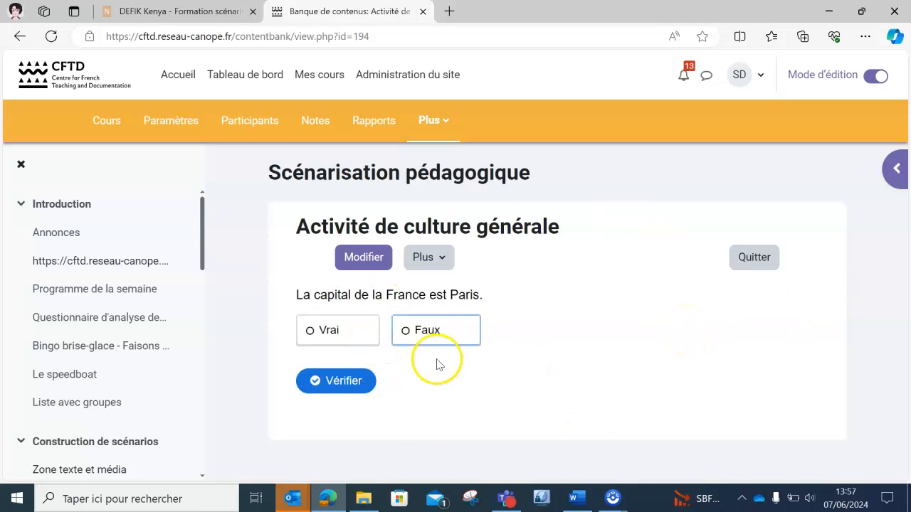
# Answer Vrai, verify it for a 1/1 score, and quit back to the content bank.
pyautogui.click(322, 325)
pyautogui.click(339, 379)
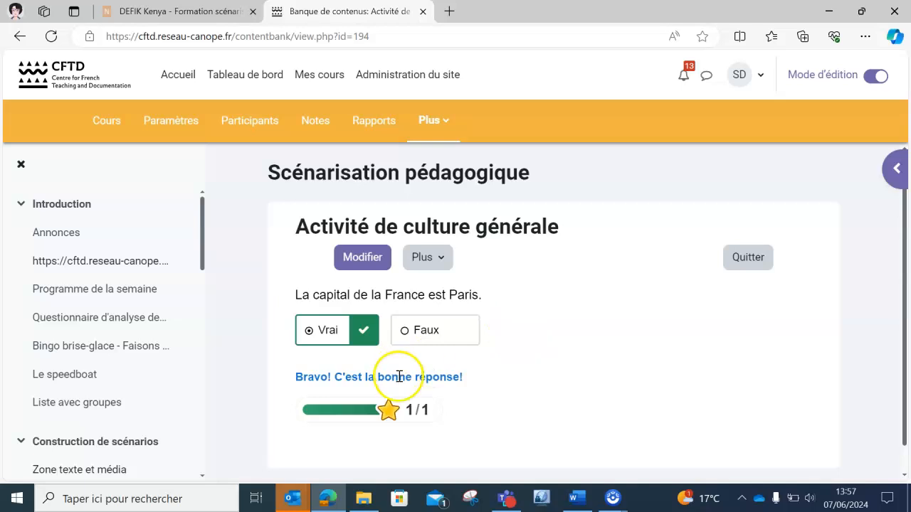
pyautogui.scroll(-1, 906, 340)
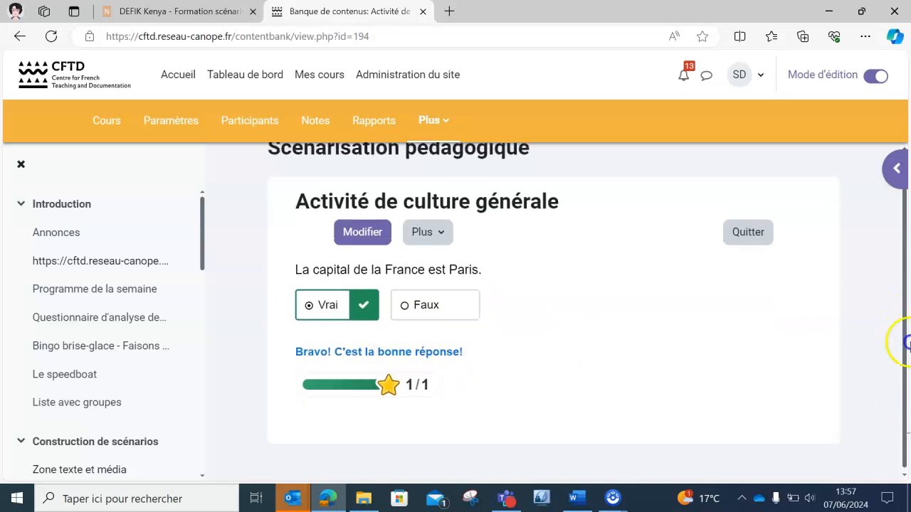
pyautogui.scroll(1, 906, 341)
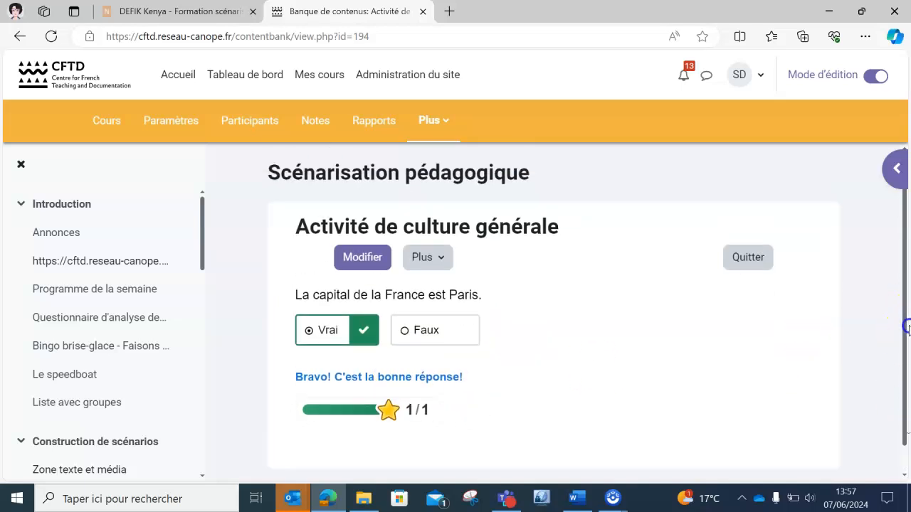
pyautogui.click(750, 267)
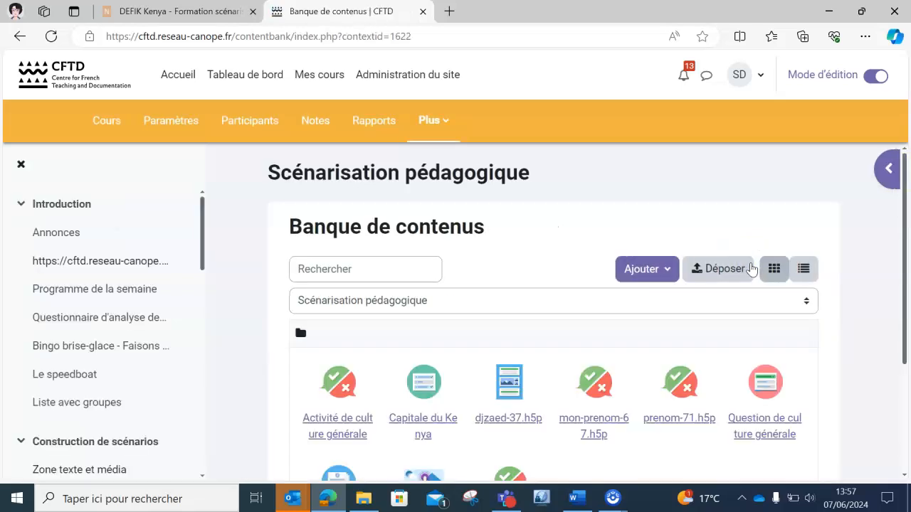
# From the Introduction section, add a new 'Zone texte et média' to the course.
pyautogui.click(74, 202)
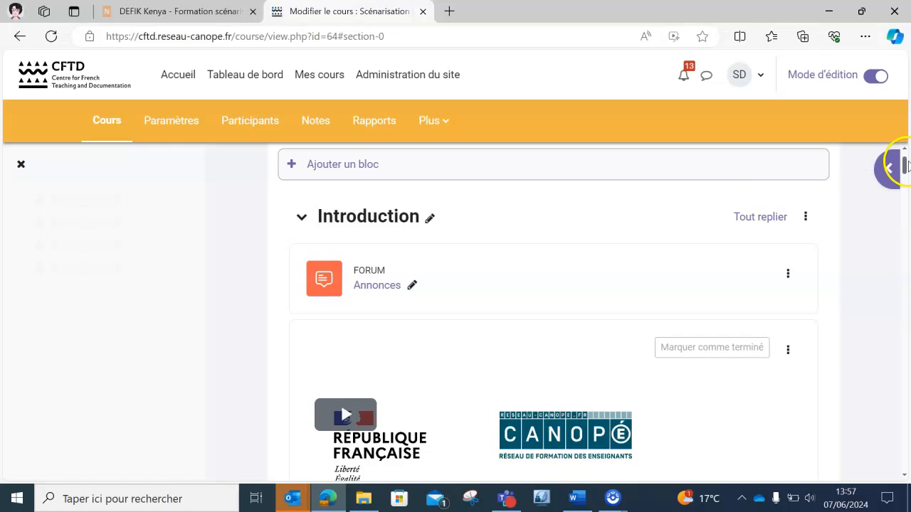
pyautogui.moveTo(903, 166); pyautogui.dragTo(907, 468)
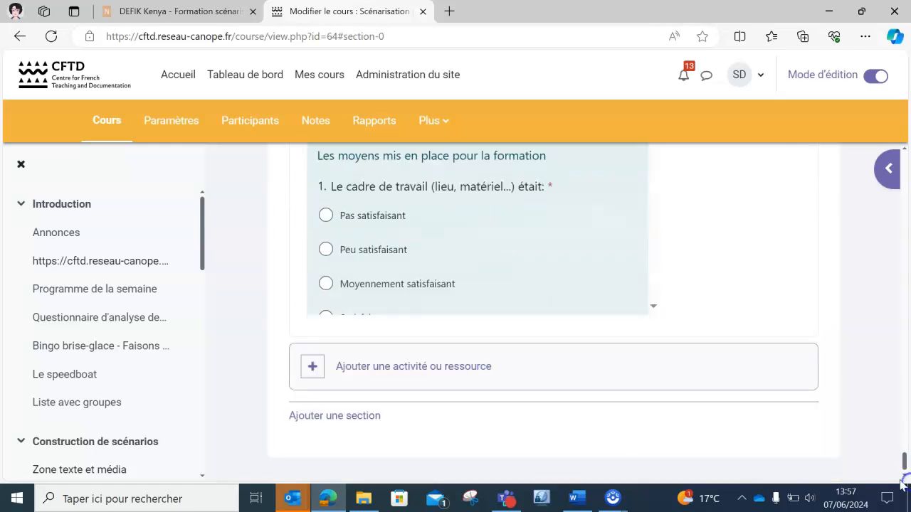
pyautogui.click(411, 370)
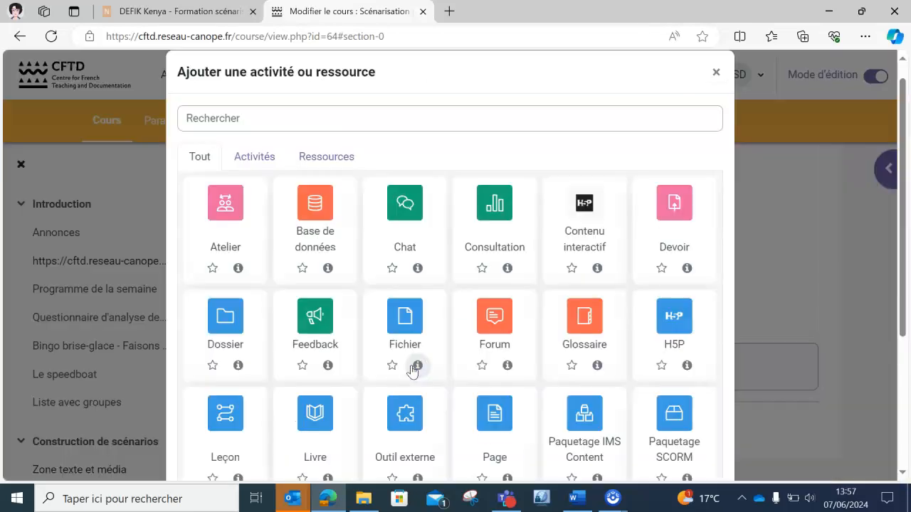
pyautogui.moveTo(907, 212); pyautogui.dragTo(907, 342)
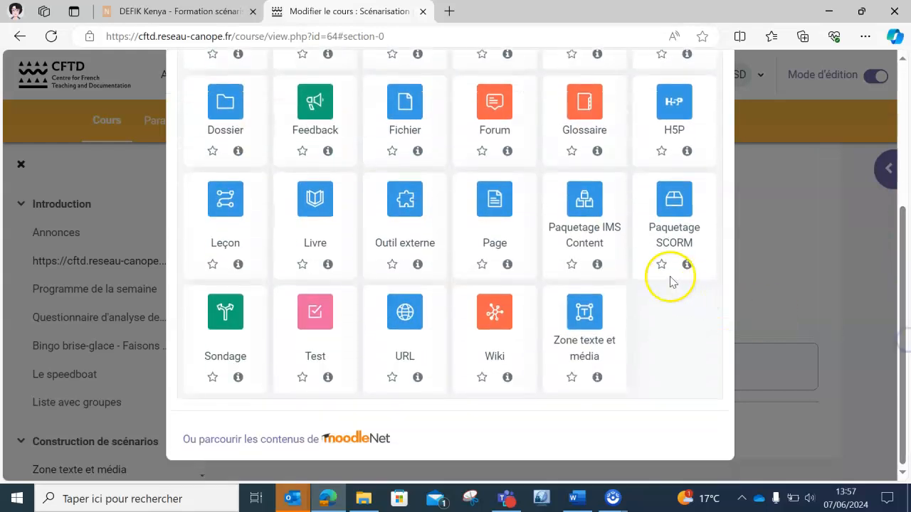
pyautogui.click(869, 383)
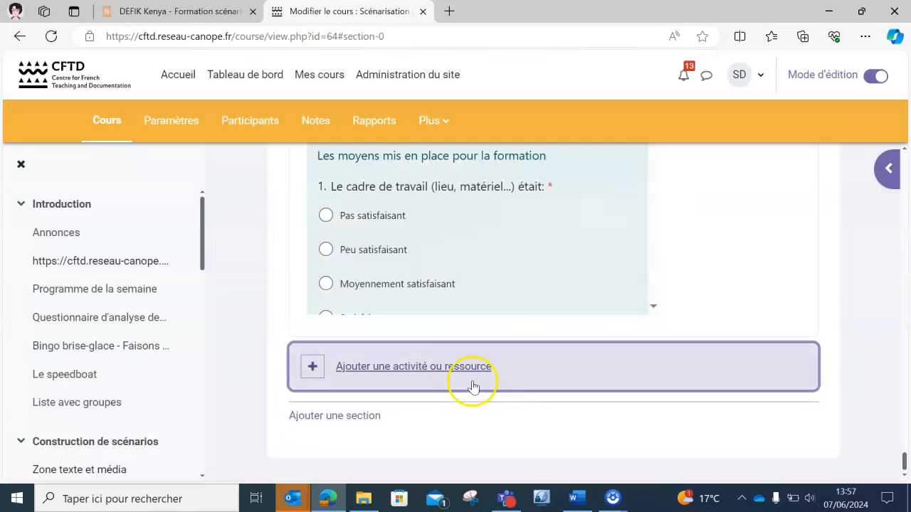
pyautogui.click(434, 371)
pyautogui.moveTo(904, 265); pyautogui.dragTo(735, 372)
pyautogui.click(580, 319)
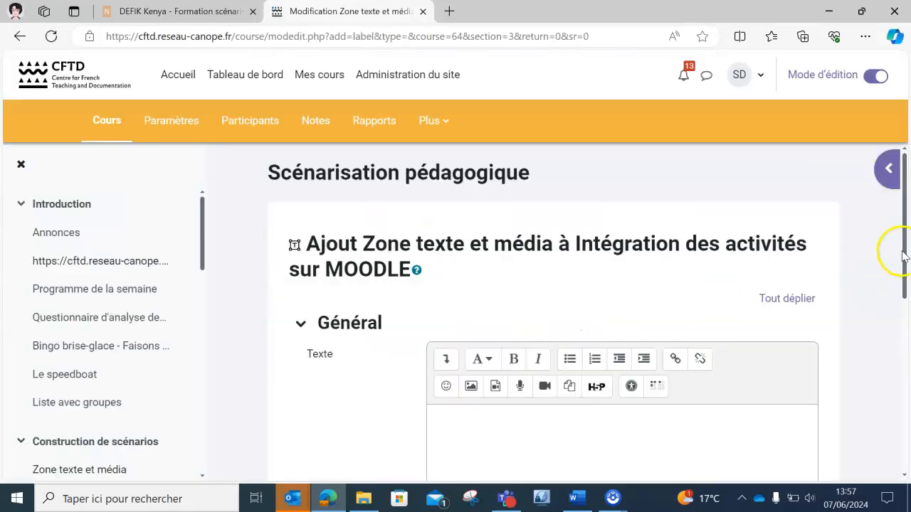
pyautogui.moveTo(901, 249); pyautogui.dragTo(902, 333)
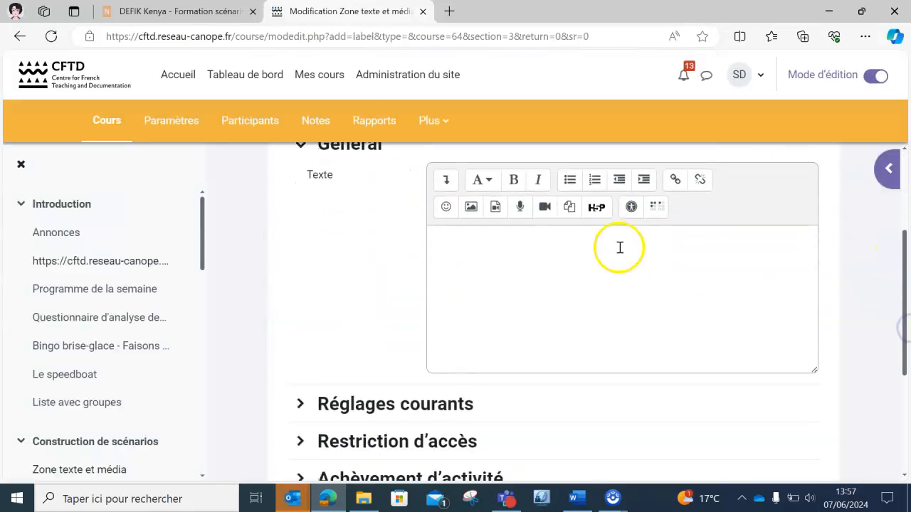
# Select 'Activité de culture générale' from the Banque de contenus as the H5P file to insert.
pyautogui.click(595, 205)
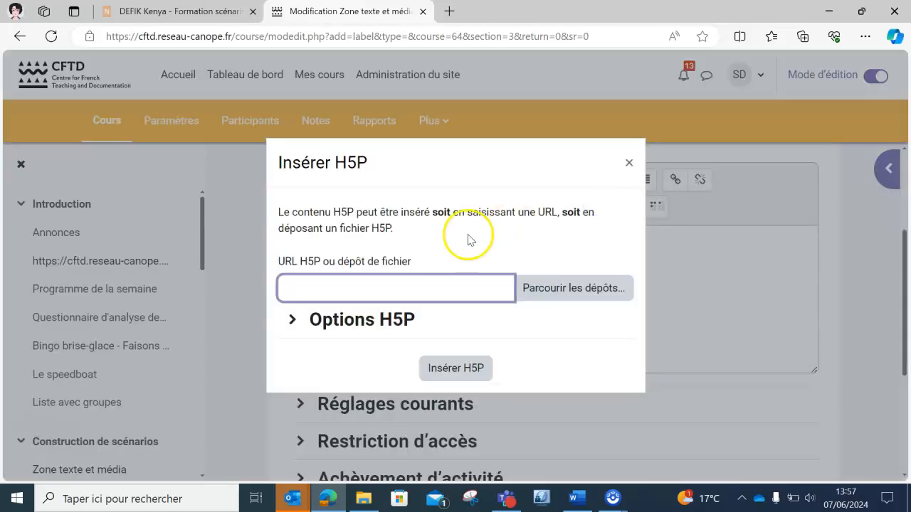
pyautogui.click(562, 301)
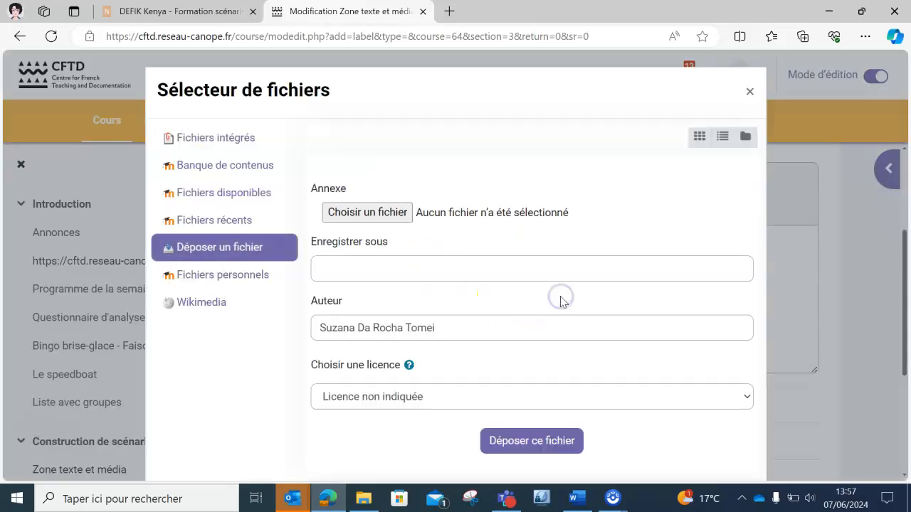
pyautogui.click(217, 165)
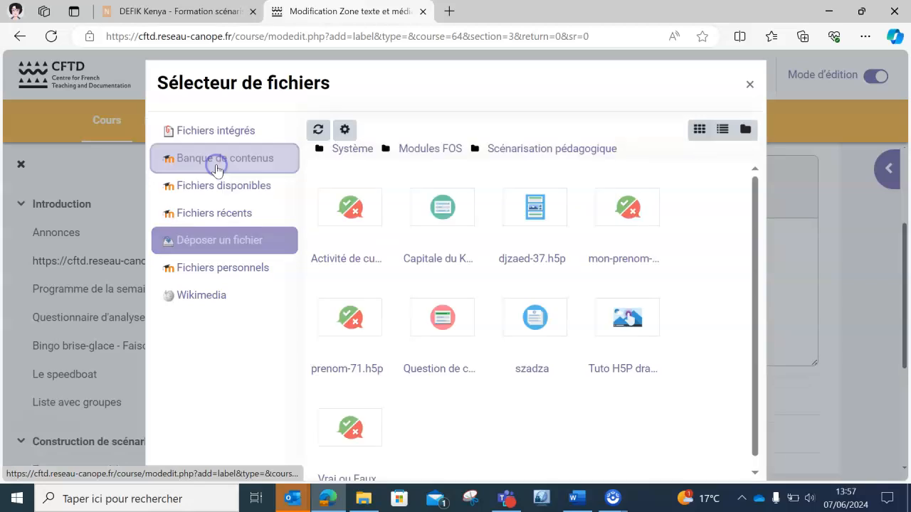
pyautogui.moveTo(755, 346); pyautogui.dragTo(749, 412)
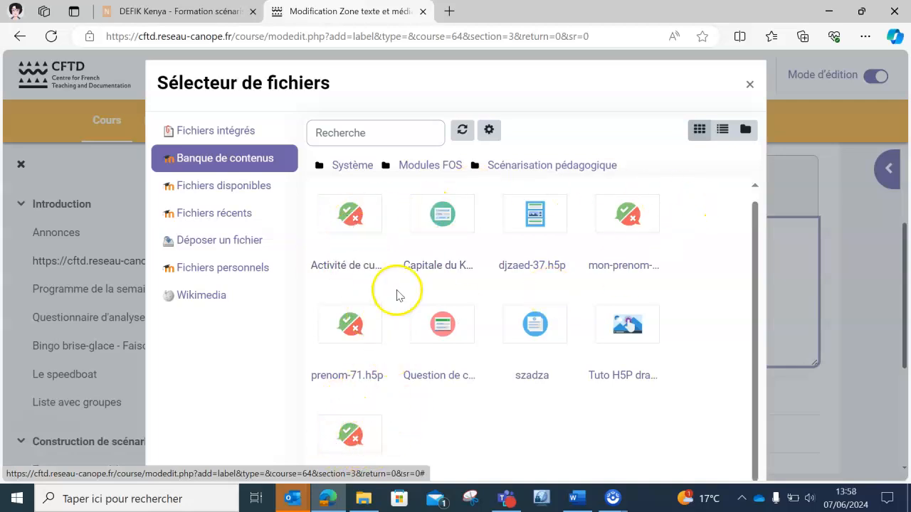
pyautogui.click(353, 222)
pyautogui.click(372, 393)
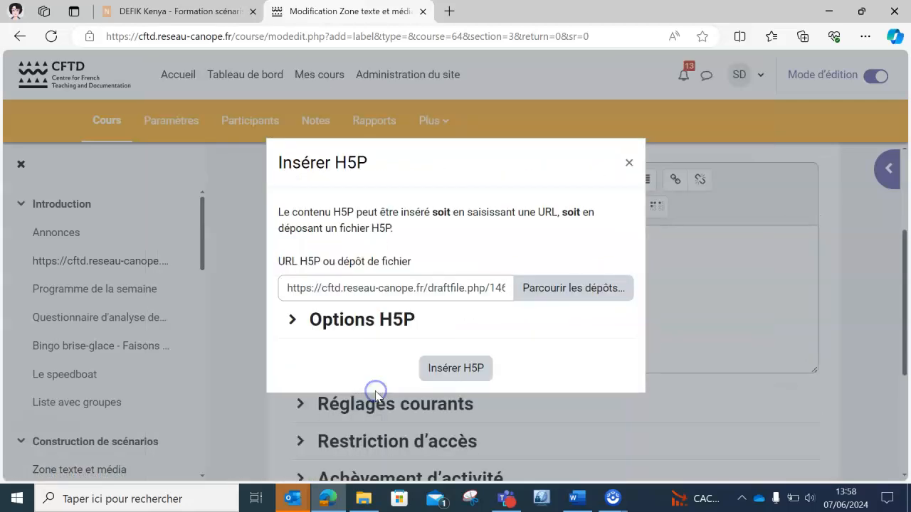
# Insert the H5P item, style 'Activité de culture générale' as Titre (grand), and save back to the course.
pyautogui.click(455, 368)
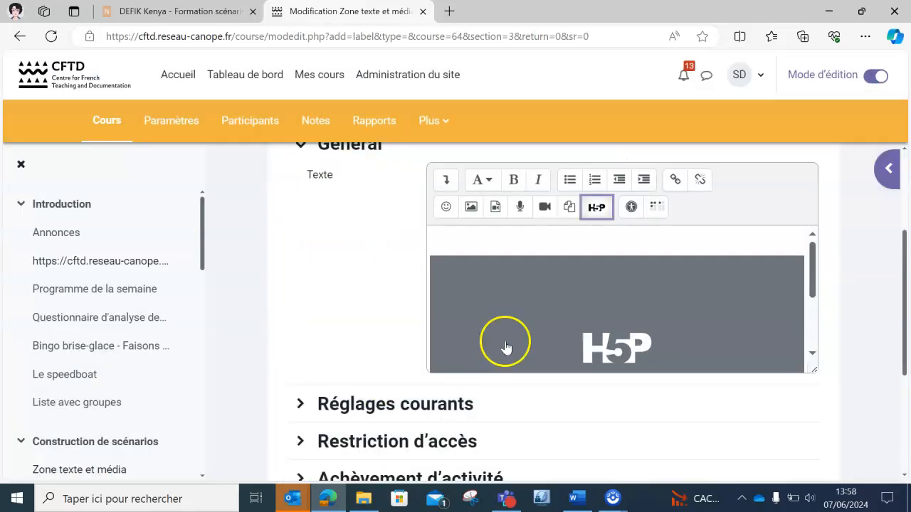
pyautogui.moveTo(813, 282); pyautogui.dragTo(813, 240)
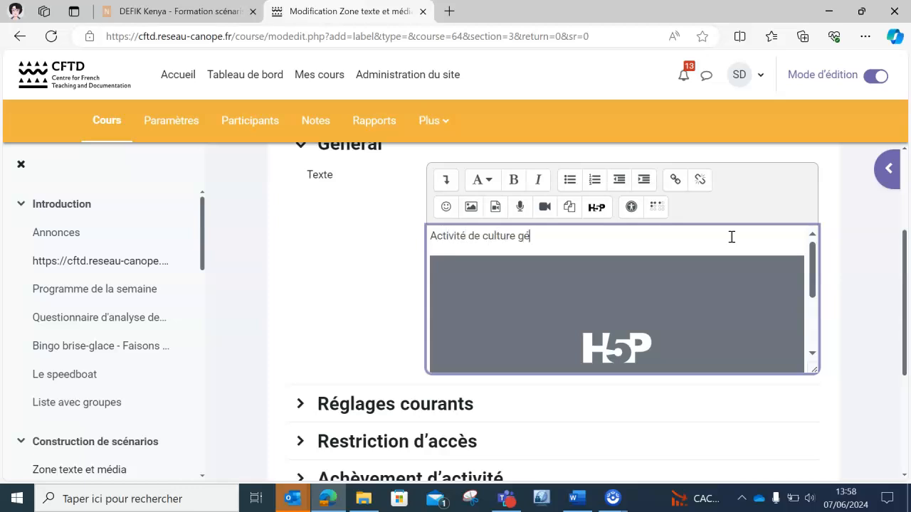
pyautogui.tripleClick(505, 235)
pyautogui.click(487, 186)
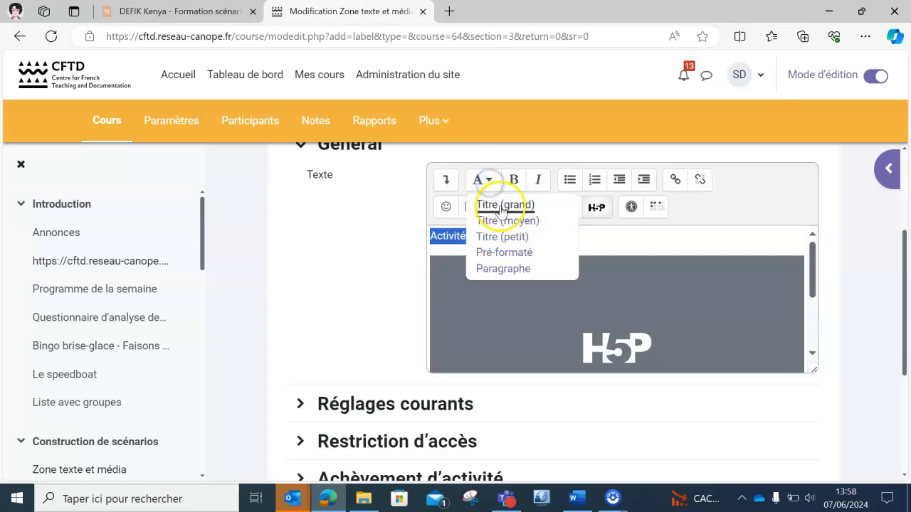
pyautogui.click(489, 204)
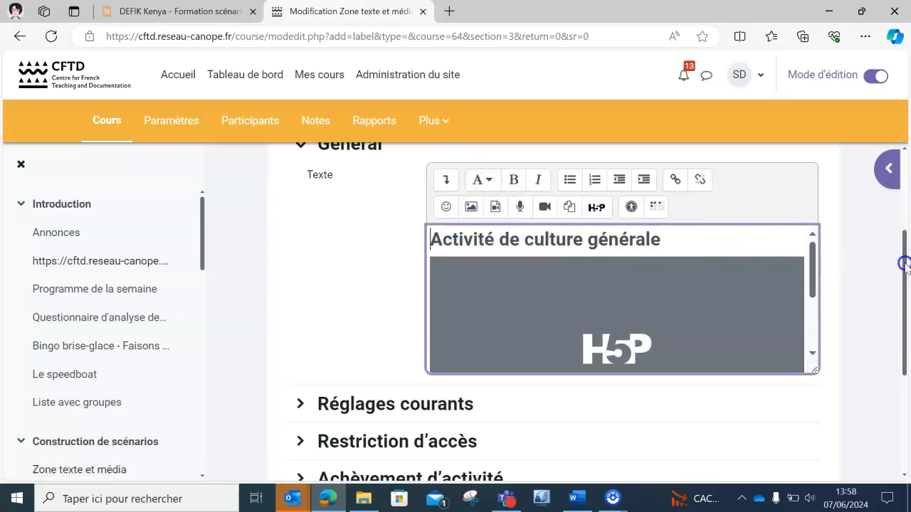
pyautogui.scroll(-3, 903, 265)
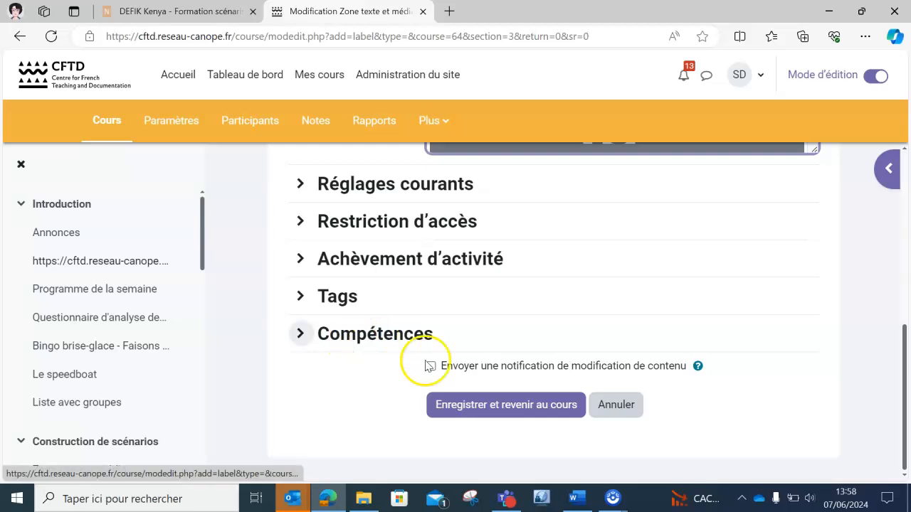
pyautogui.click(490, 407)
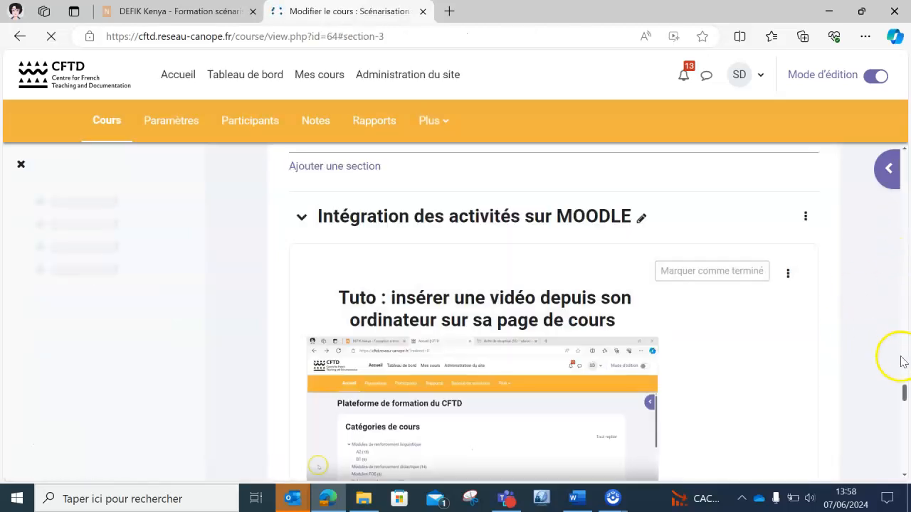
# Select Vrai in the embedded H5P question and check it, getting 'Bravo! C'est la bonne réponse!' at 1/1.
pyautogui.moveTo(905, 393); pyautogui.dragTo(905, 452)
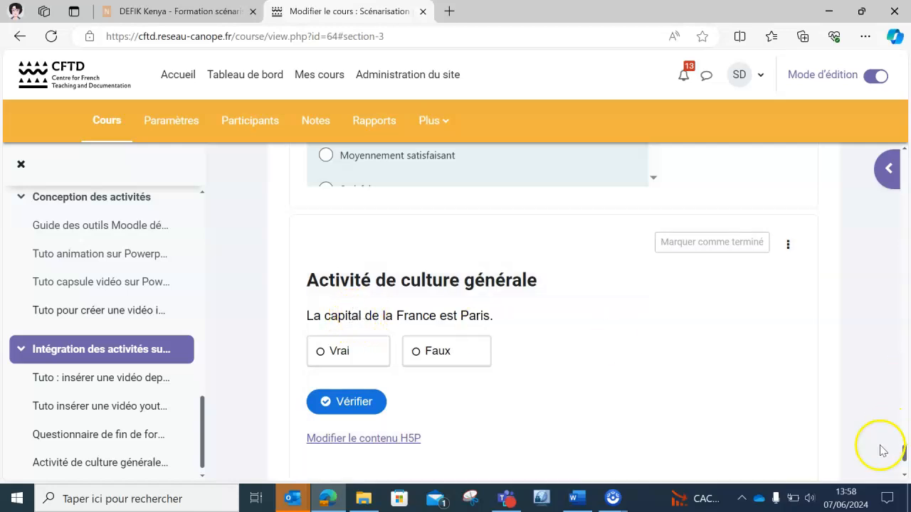
pyautogui.scroll(-1, 905, 455)
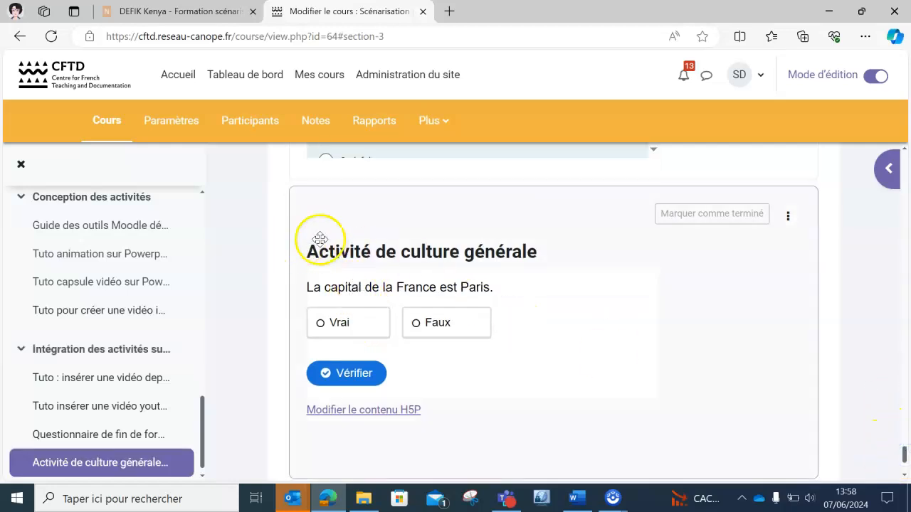
pyautogui.moveTo(905, 456)
pyautogui.mouseDown()
pyautogui.moveTo(902, 244)
pyautogui.moveTo(898, 472)
pyautogui.moveTo(903, 451)
pyautogui.mouseUp()
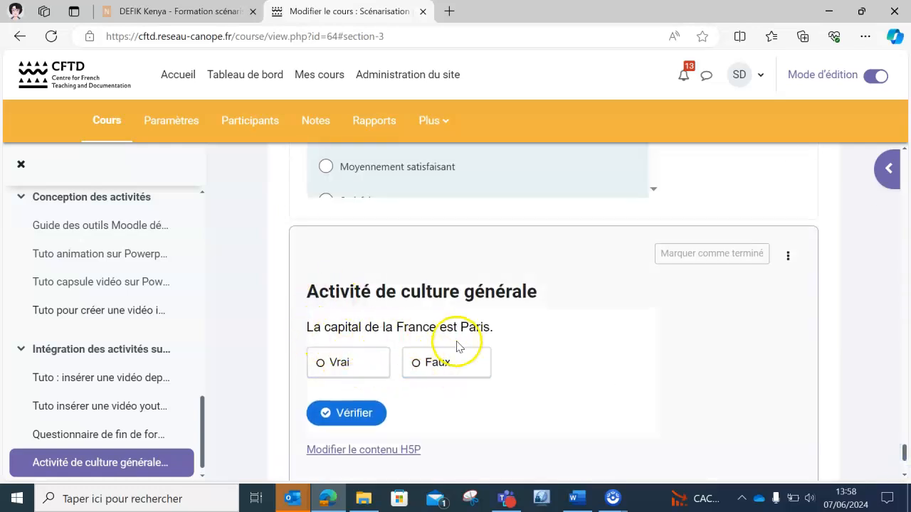
pyautogui.click(367, 370)
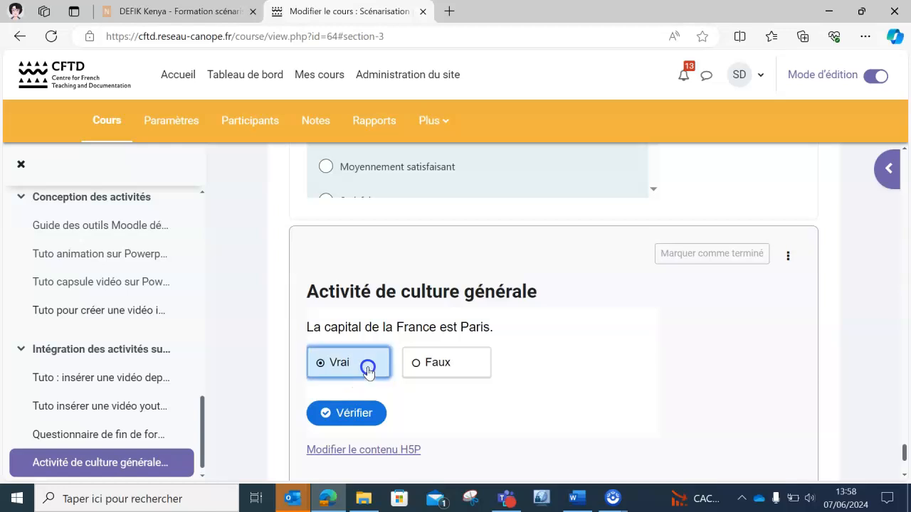
pyautogui.click(350, 412)
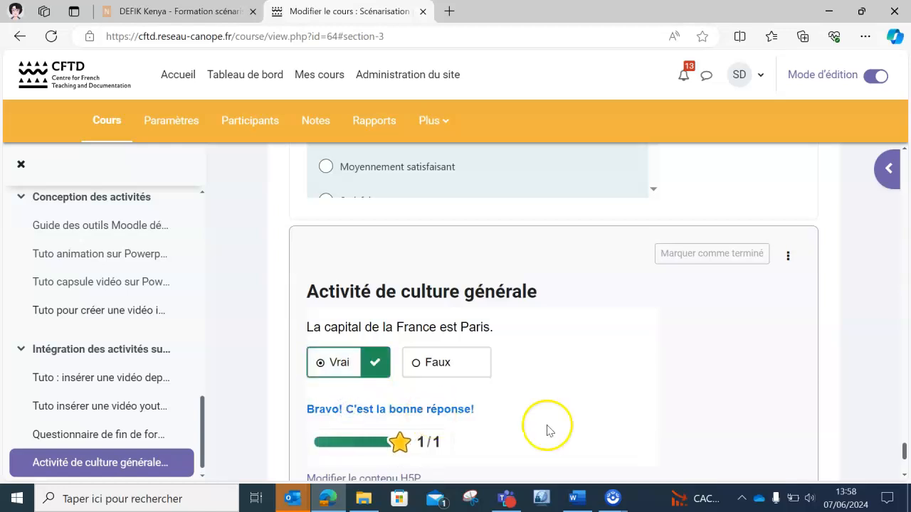
pyautogui.scroll(-1, 906, 448)
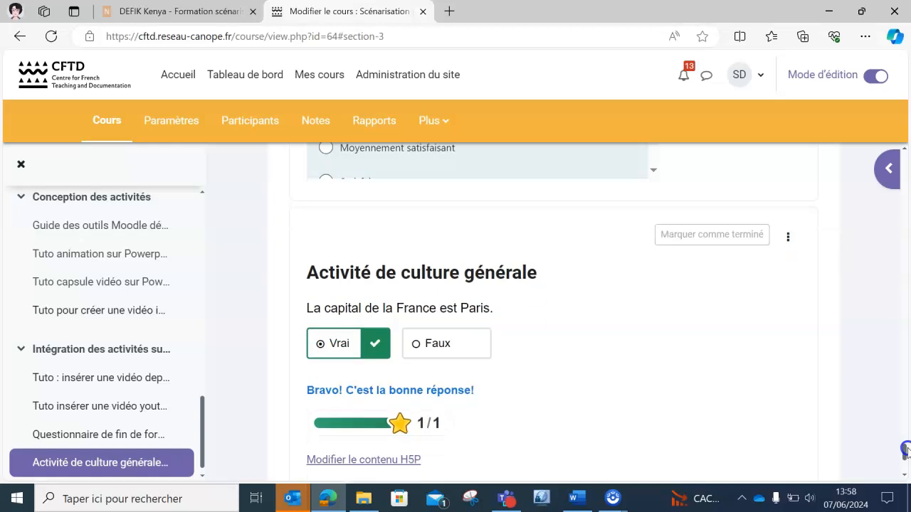
pyautogui.scroll(-1, 906, 448)
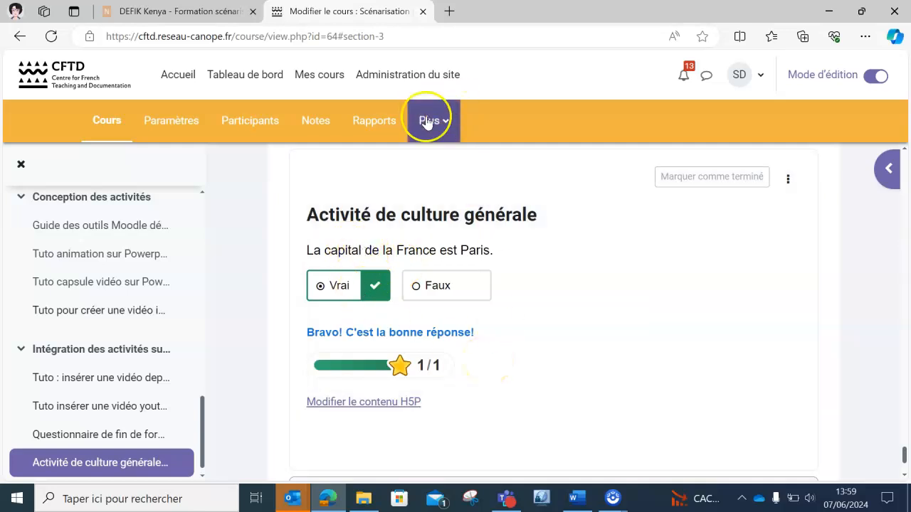
# Change the H5P question text to 'La capitale de la France est Paris.', review feedback settings, and save.
pyautogui.click(321, 404)
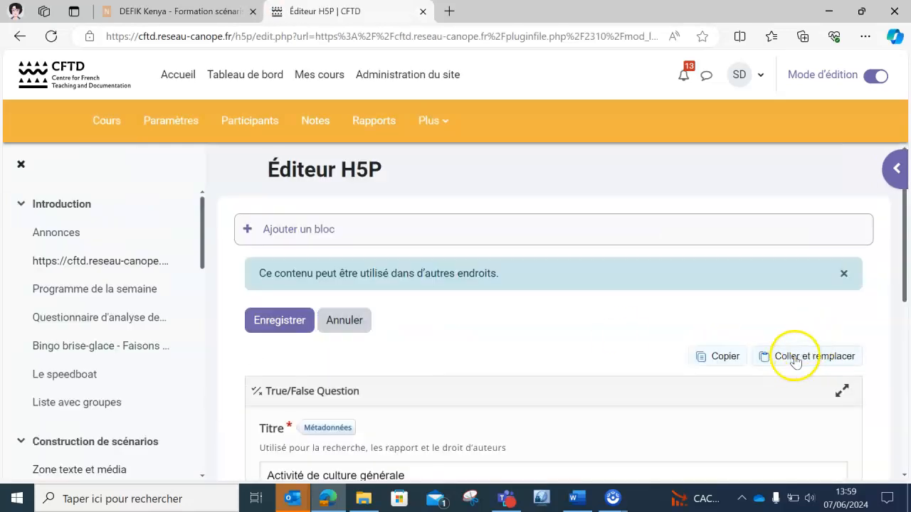
pyautogui.moveTo(904, 260); pyautogui.dragTo(907, 349)
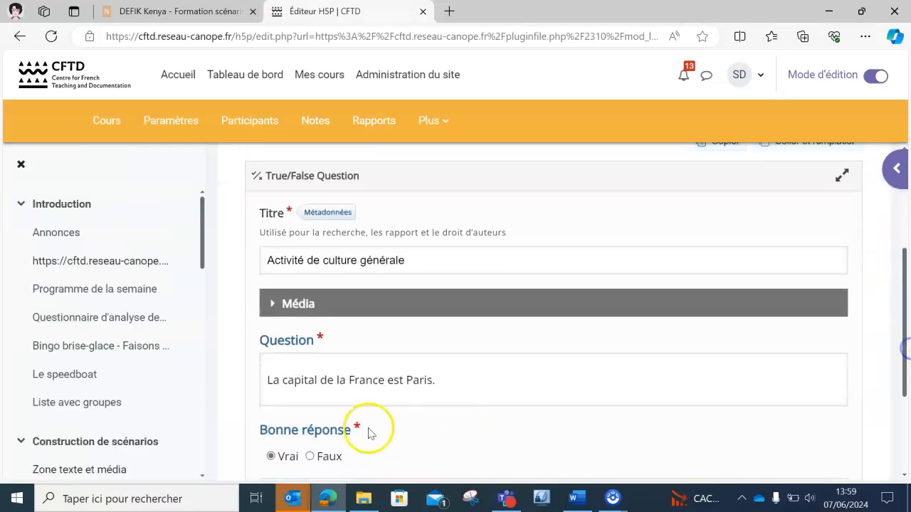
pyautogui.click(316, 378)
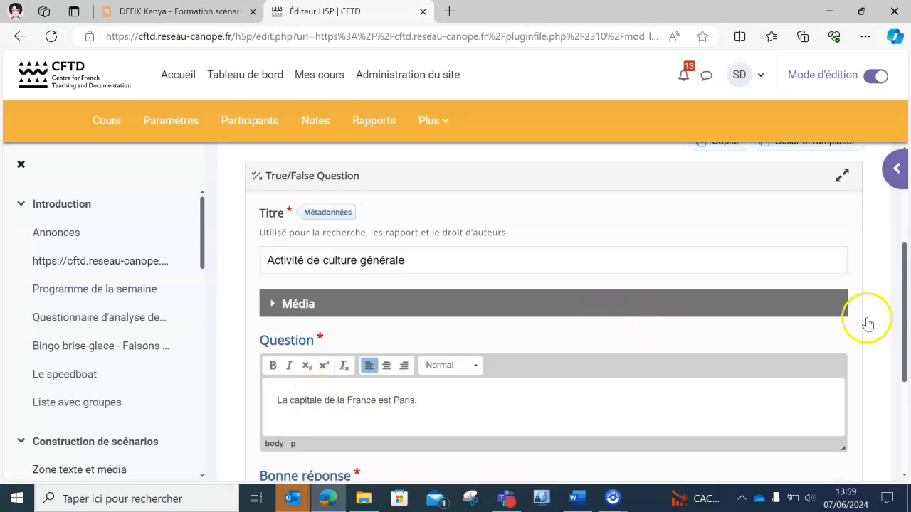
pyautogui.moveTo(906, 336); pyautogui.dragTo(906, 432)
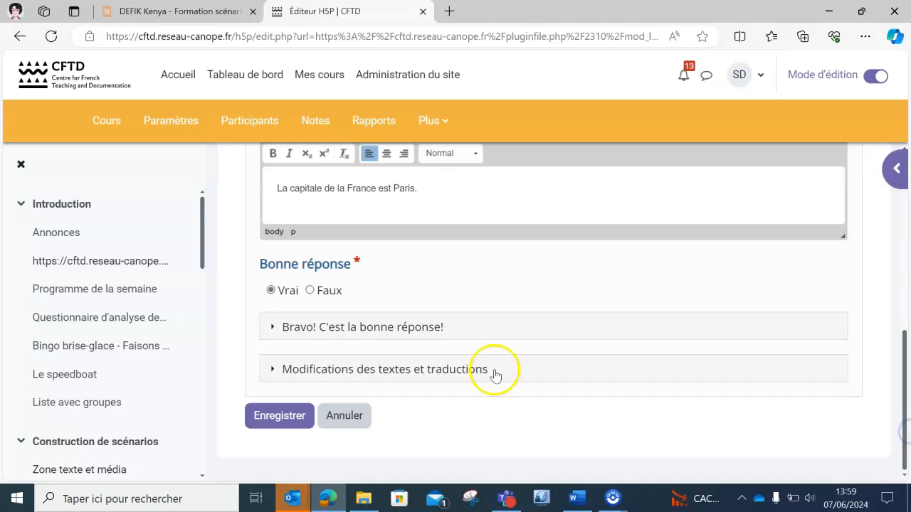
pyautogui.click(271, 327)
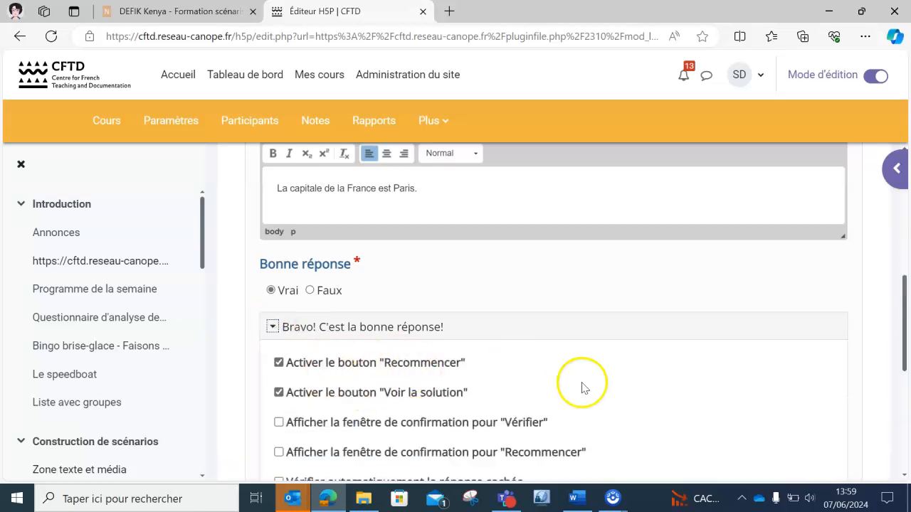
pyautogui.moveTo(898, 349); pyautogui.dragTo(907, 382)
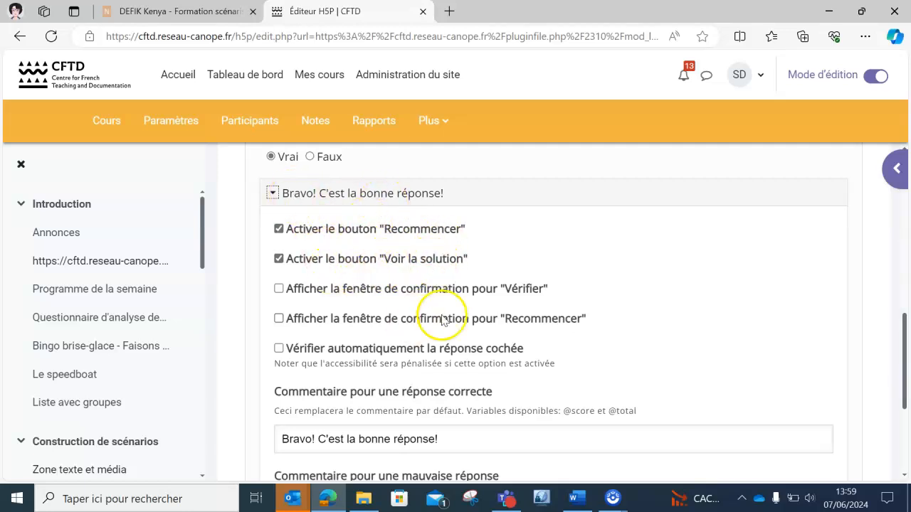
pyautogui.moveTo(909, 370); pyautogui.dragTo(908, 430)
pyautogui.click(272, 422)
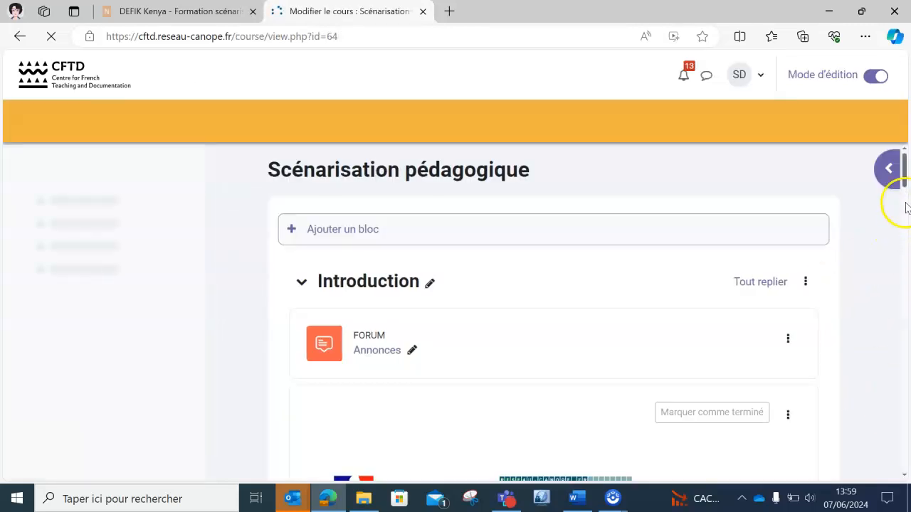
# Turn off Mode d'édition on the course page and open the SD user menu.
pyautogui.moveTo(905, 166); pyautogui.dragTo(905, 448)
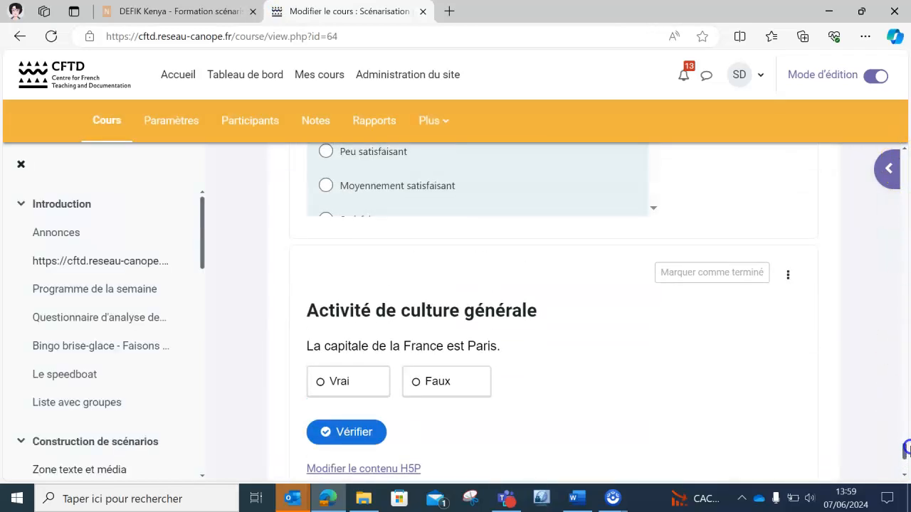
pyautogui.click(854, 80)
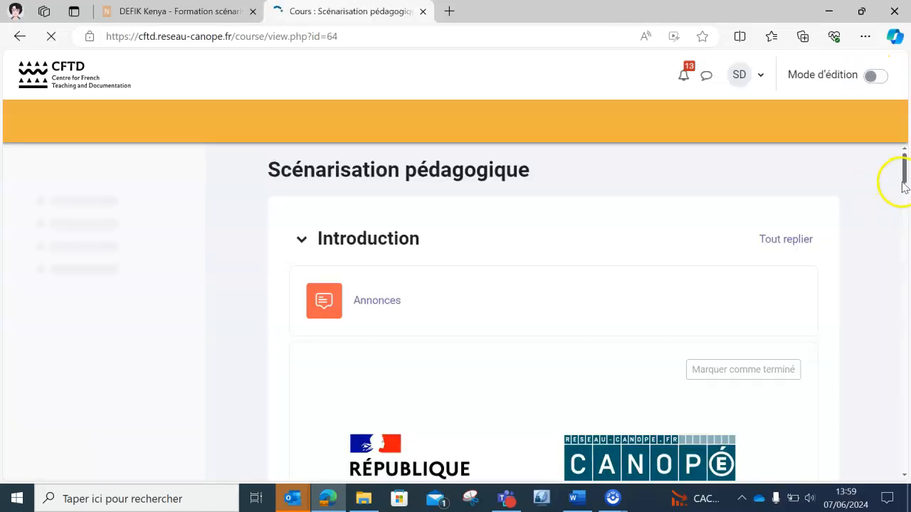
pyautogui.moveTo(902, 173); pyautogui.dragTo(906, 467)
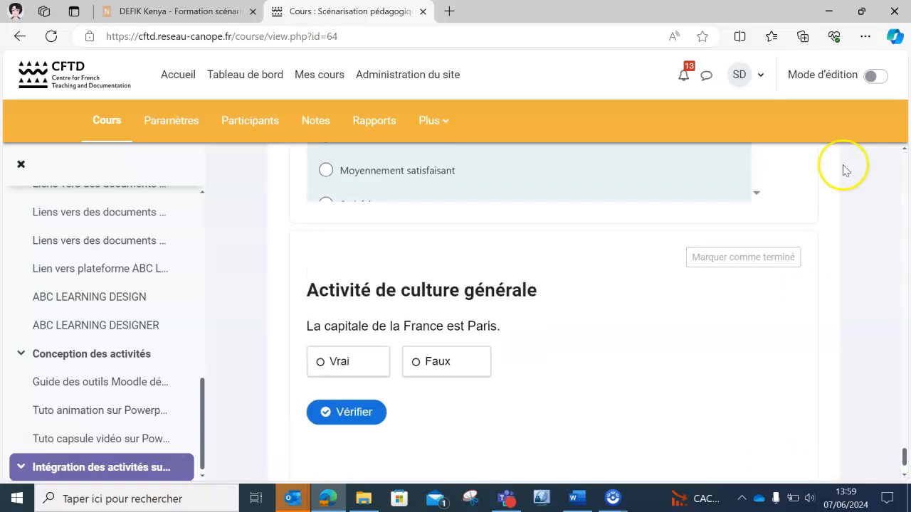
pyautogui.click(747, 75)
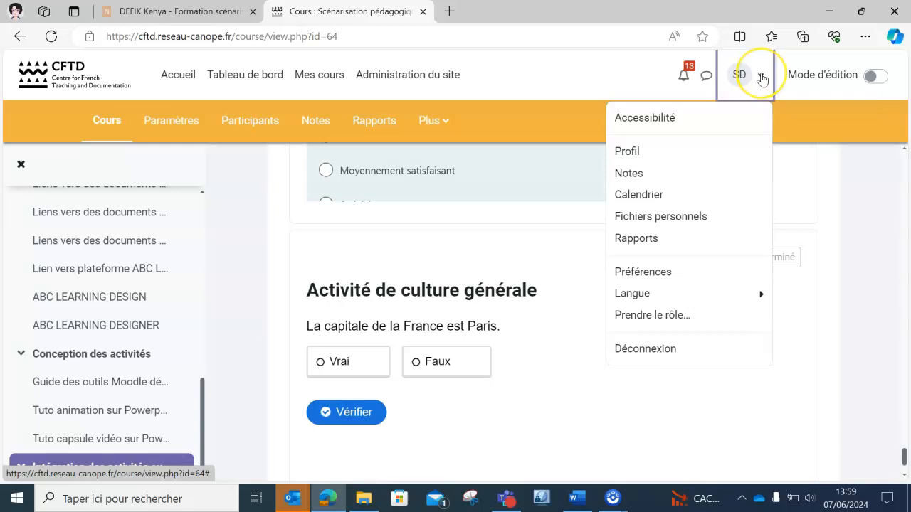
# Switch the course view to the Étudiant role via Prendre le rôle.
pyautogui.click(656, 320)
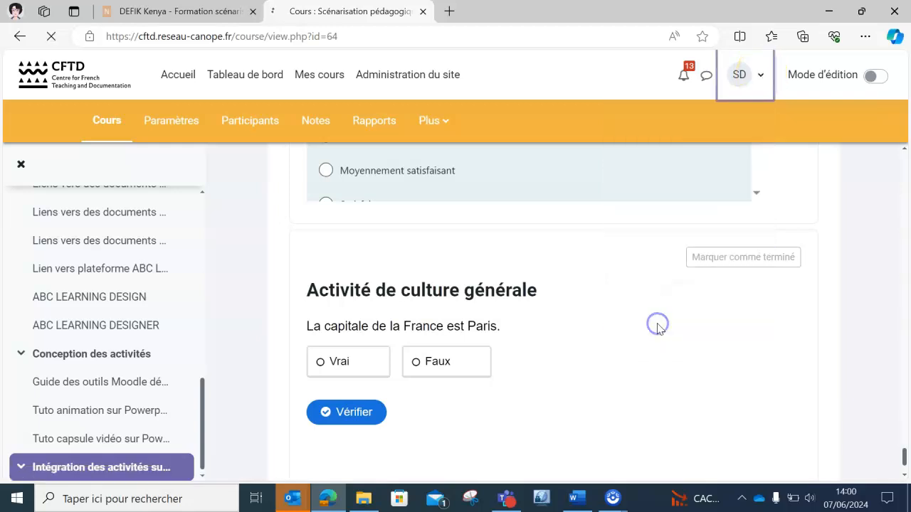
pyautogui.click(335, 411)
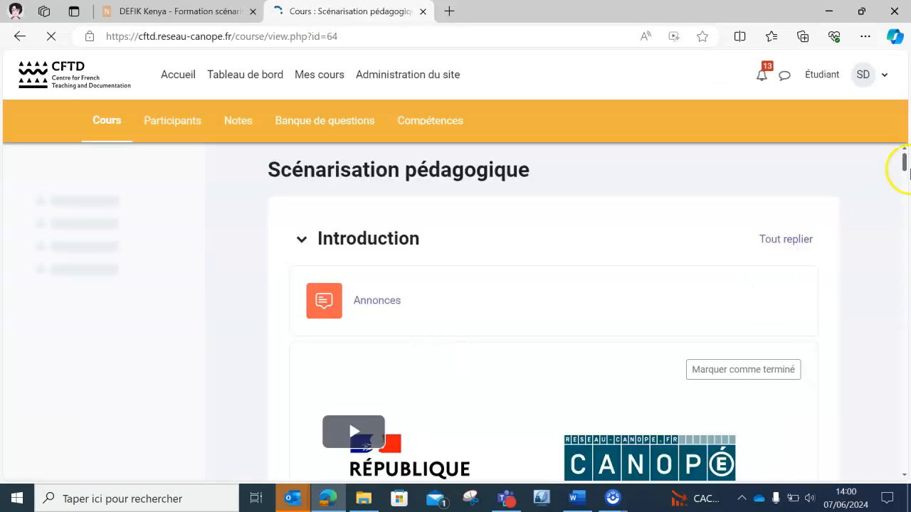
pyautogui.moveTo(905, 165); pyautogui.dragTo(905, 471)
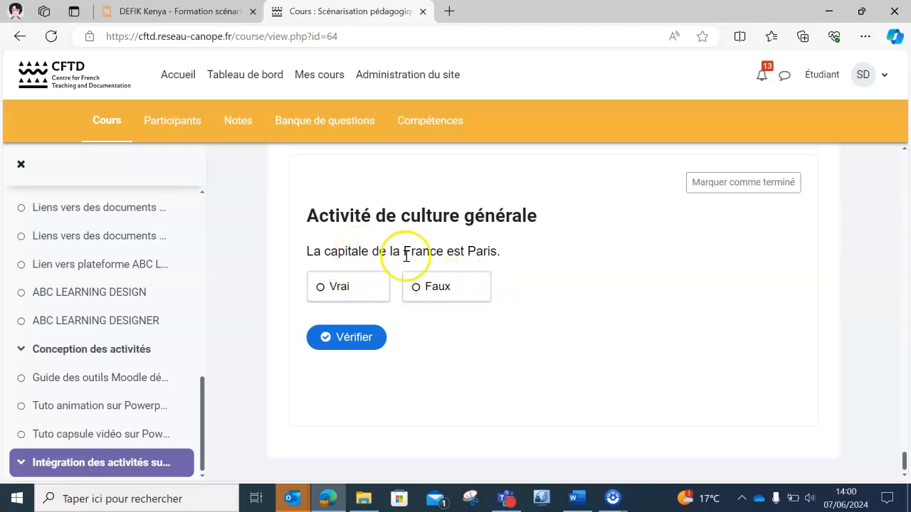
# Answer Faux, reveal the solution, retry, then check Vrai to get the correct 1/1 result.
pyautogui.click(442, 292)
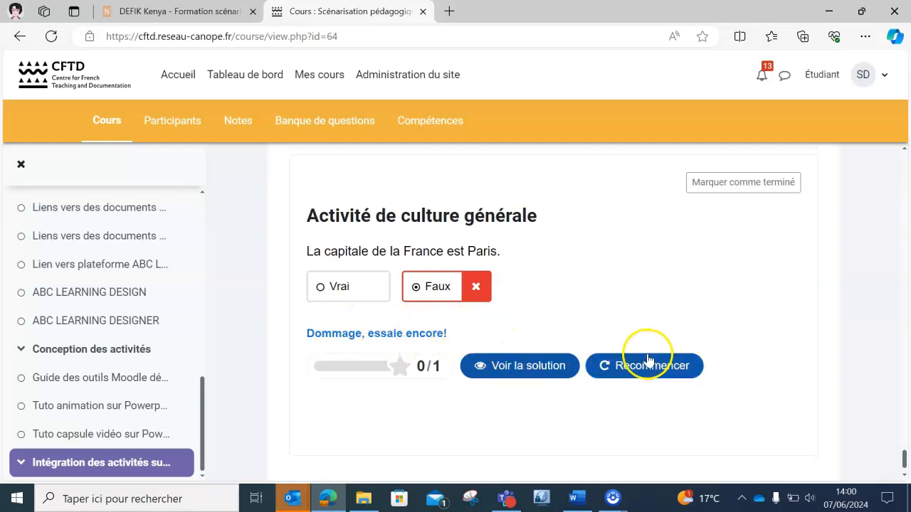
pyautogui.click(510, 373)
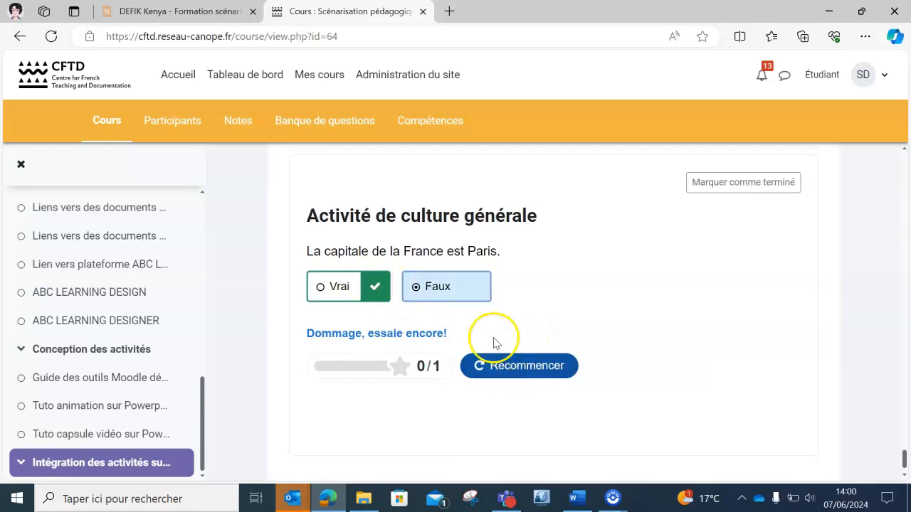
pyautogui.click(526, 366)
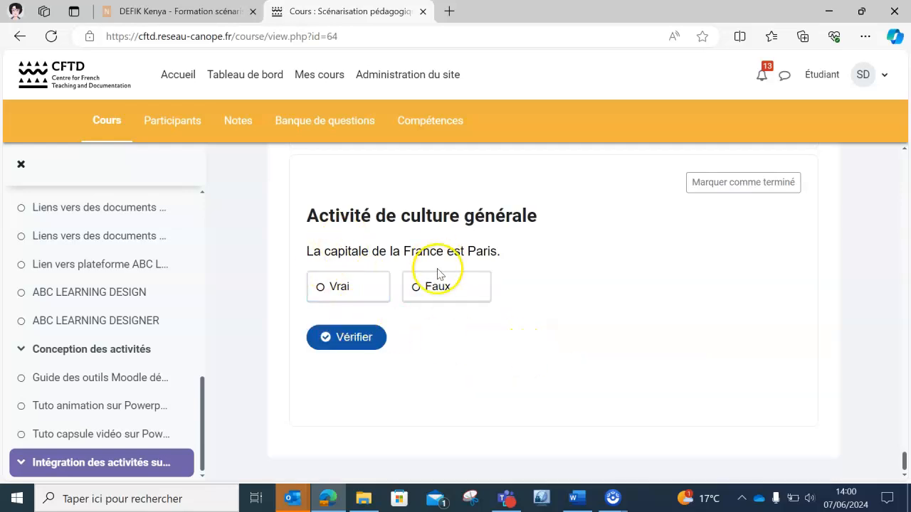
pyautogui.click(334, 292)
pyautogui.click(354, 340)
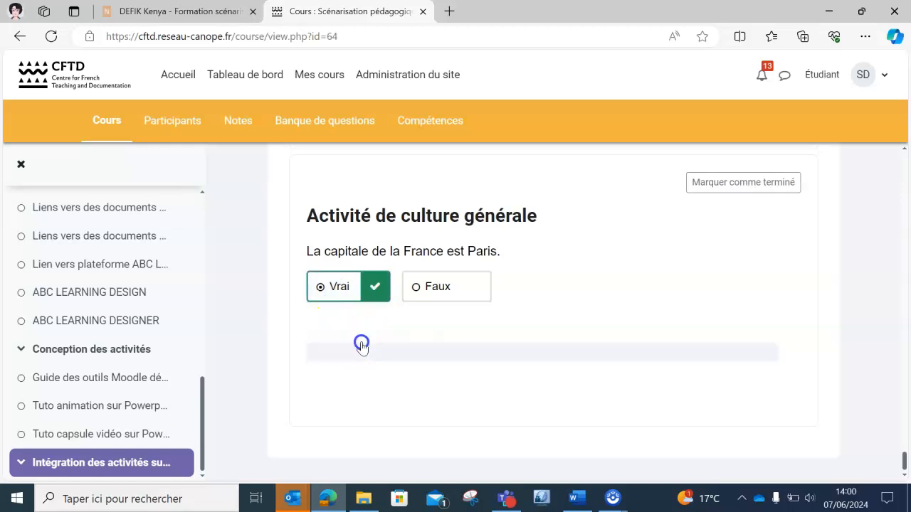